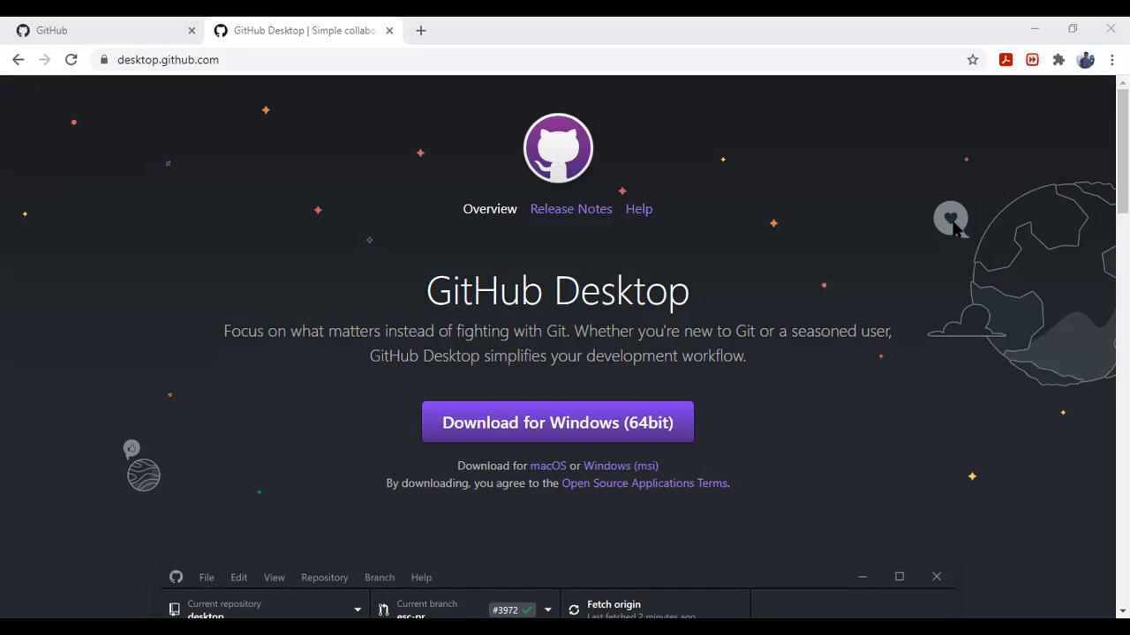
click(280, 64)
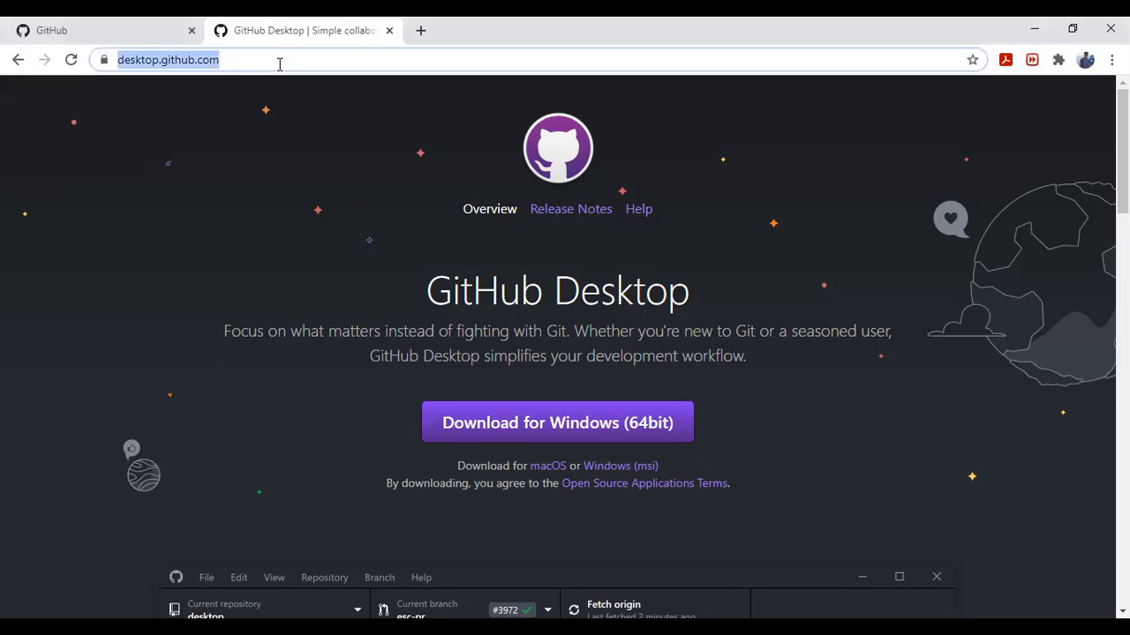
click(349, 210)
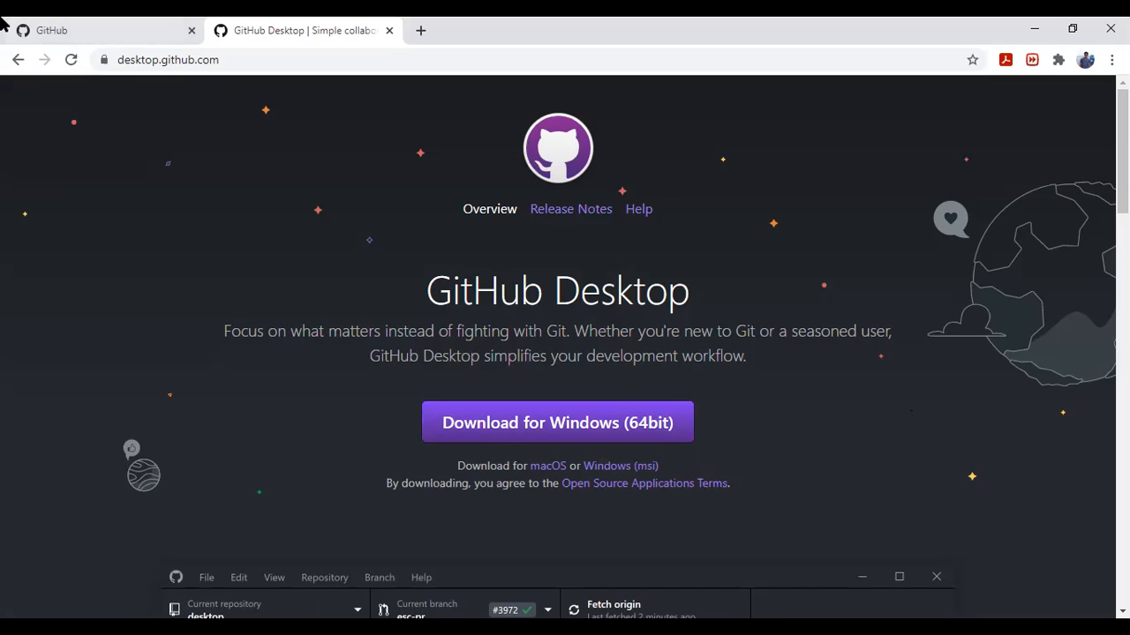
Switch to the GitHub home page and check which account is signed in.
click(70, 26)
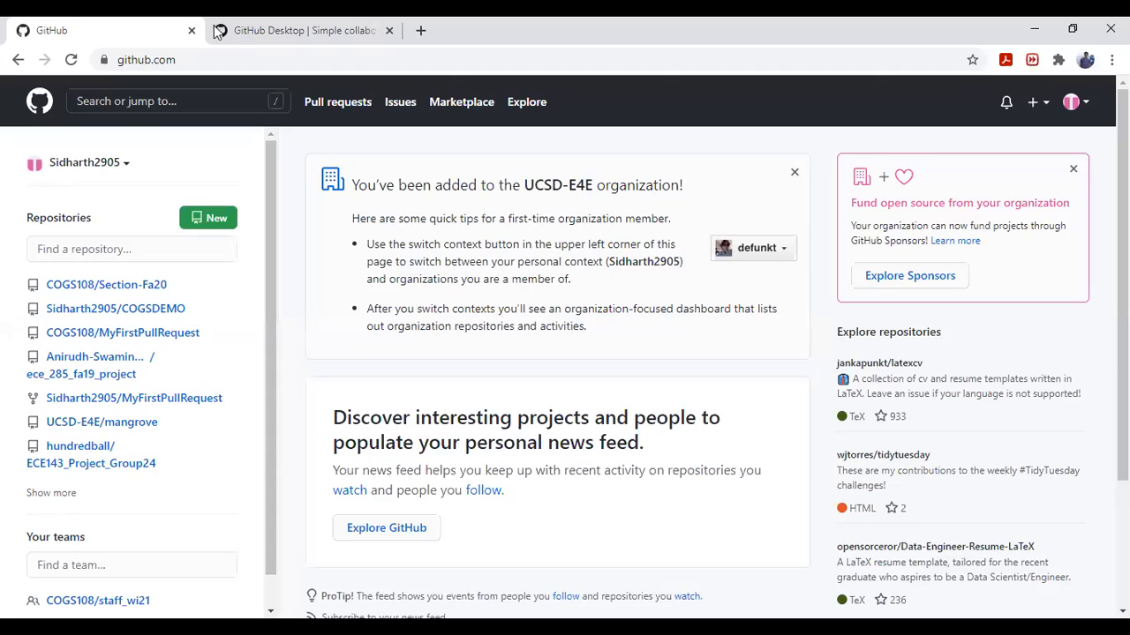
click(1086, 107)
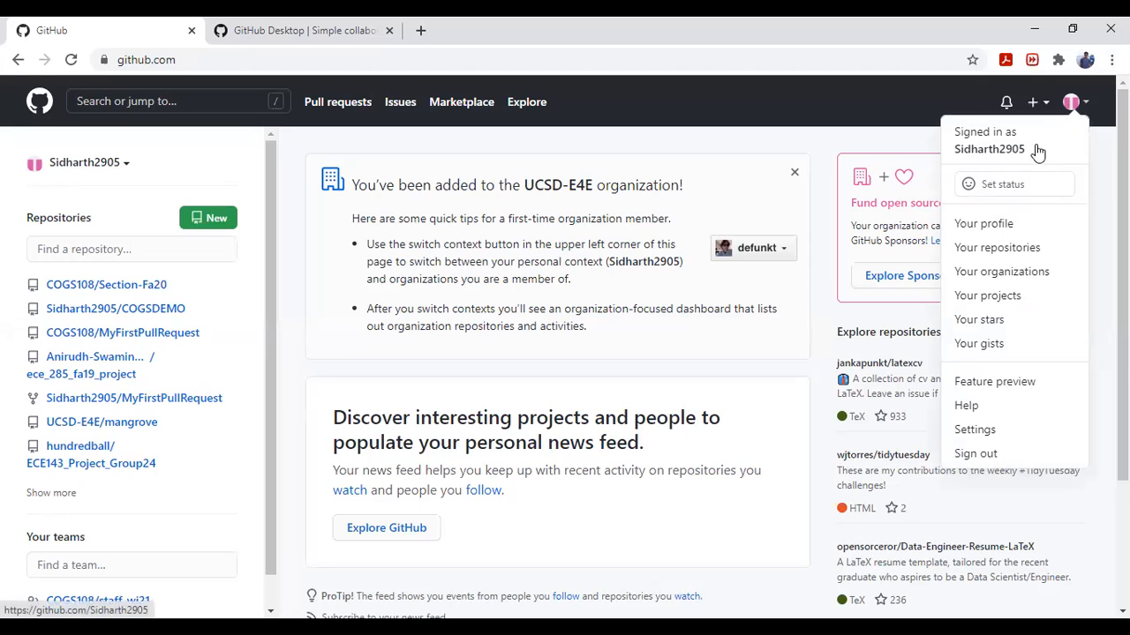
click(675, 134)
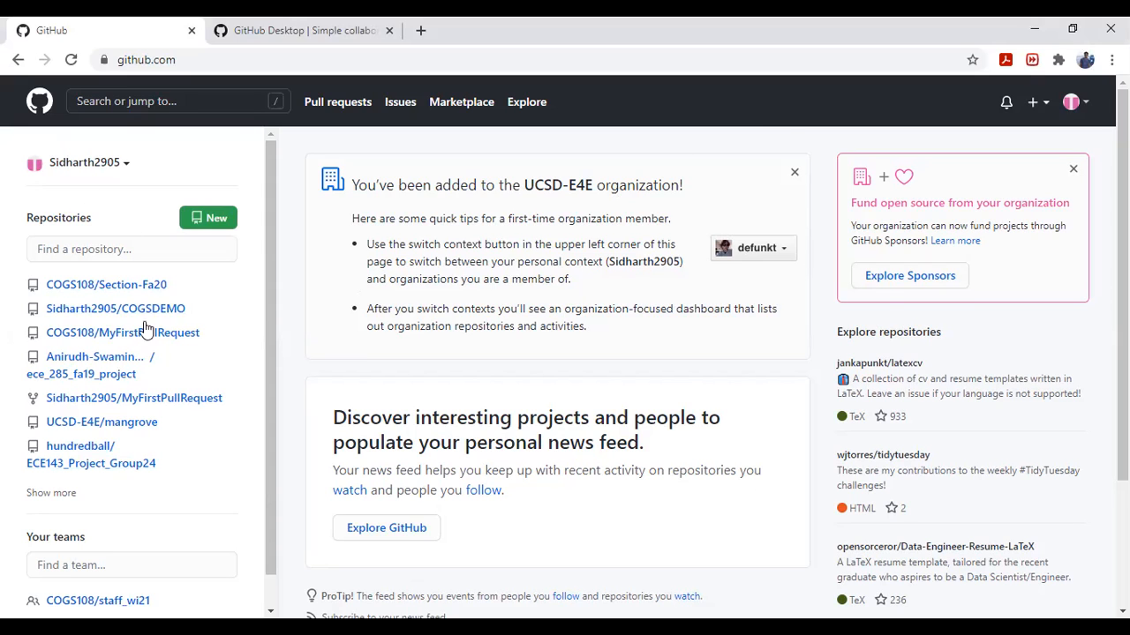
Open the account's own repository list and start creating a new repository.
click(1077, 102)
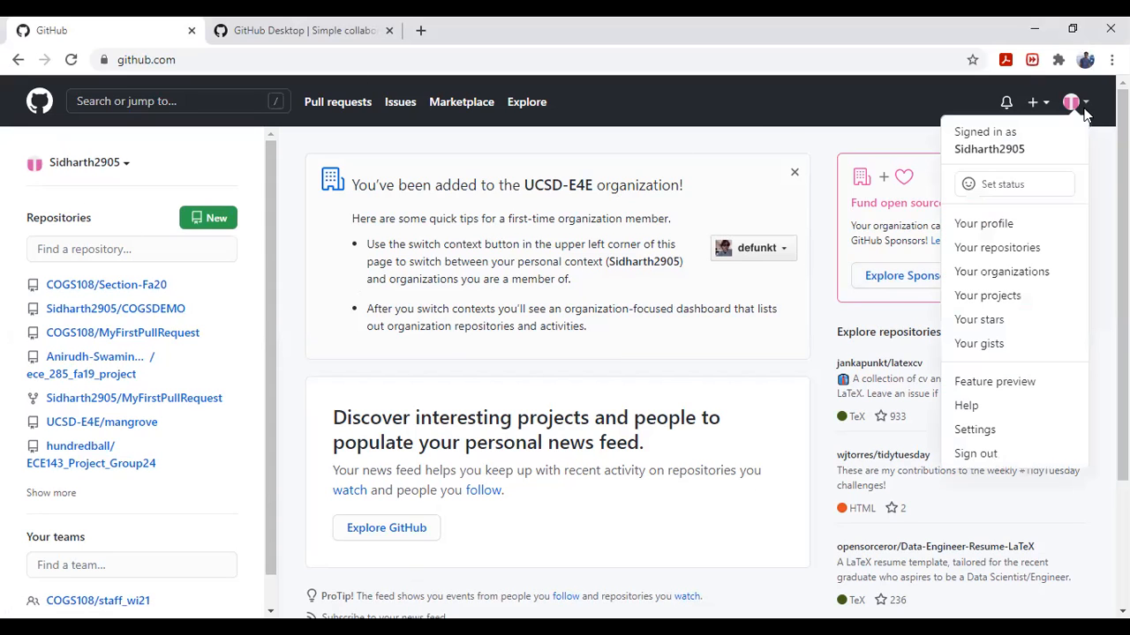
click(1028, 249)
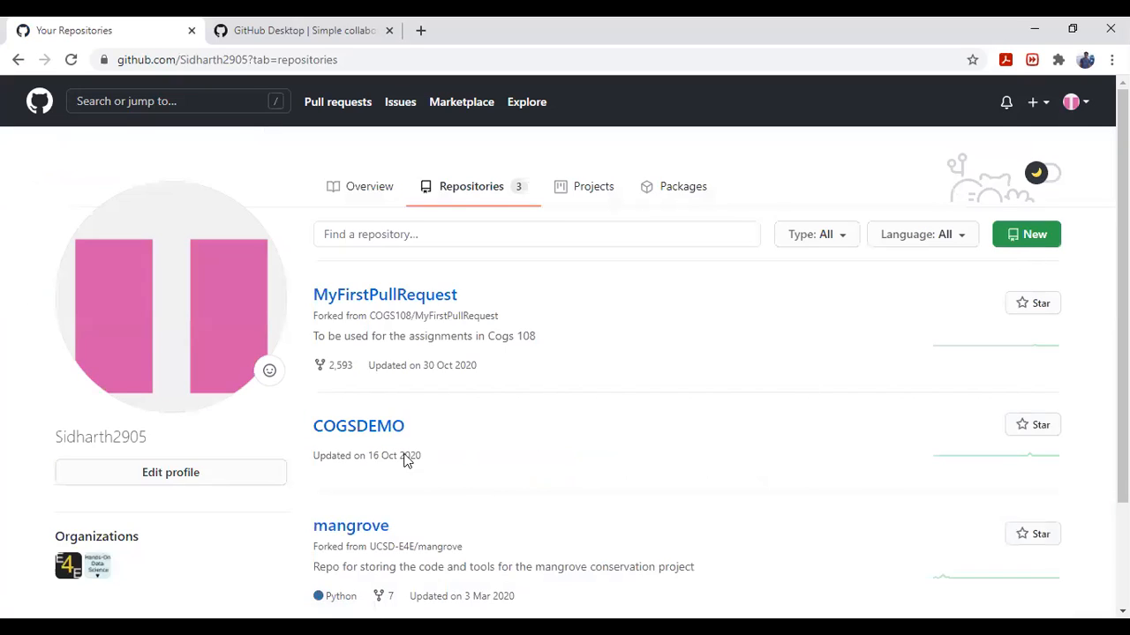
scroll(687, 422, down, 3)
scroll(686, 422, up, 3)
click(1011, 250)
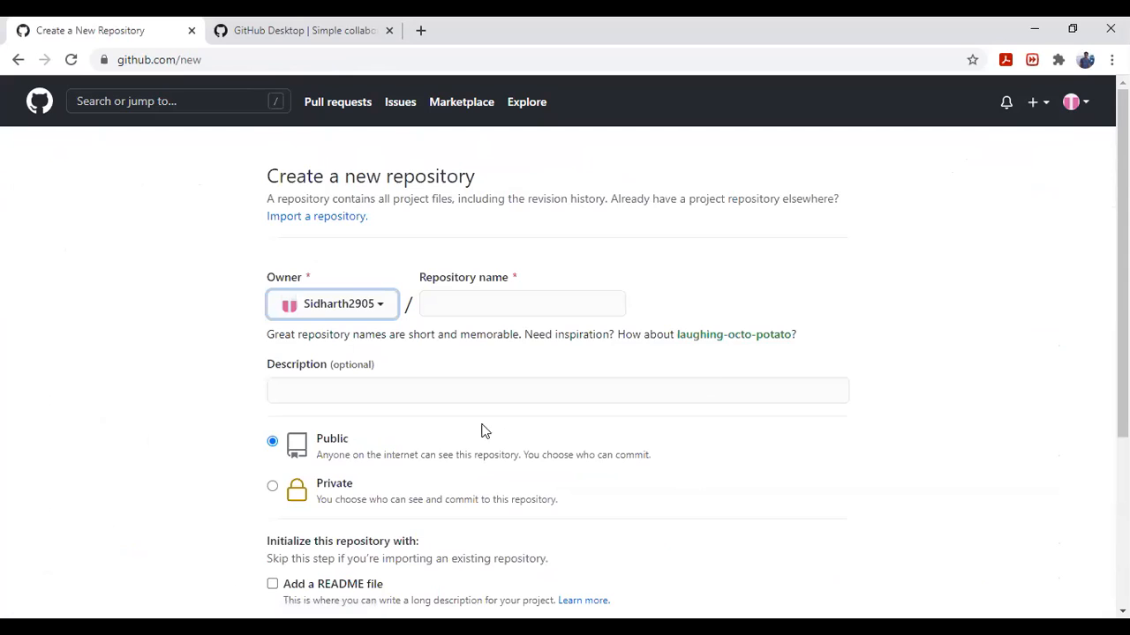
Name the new repository COGS108_GitDesktop.
click(475, 311)
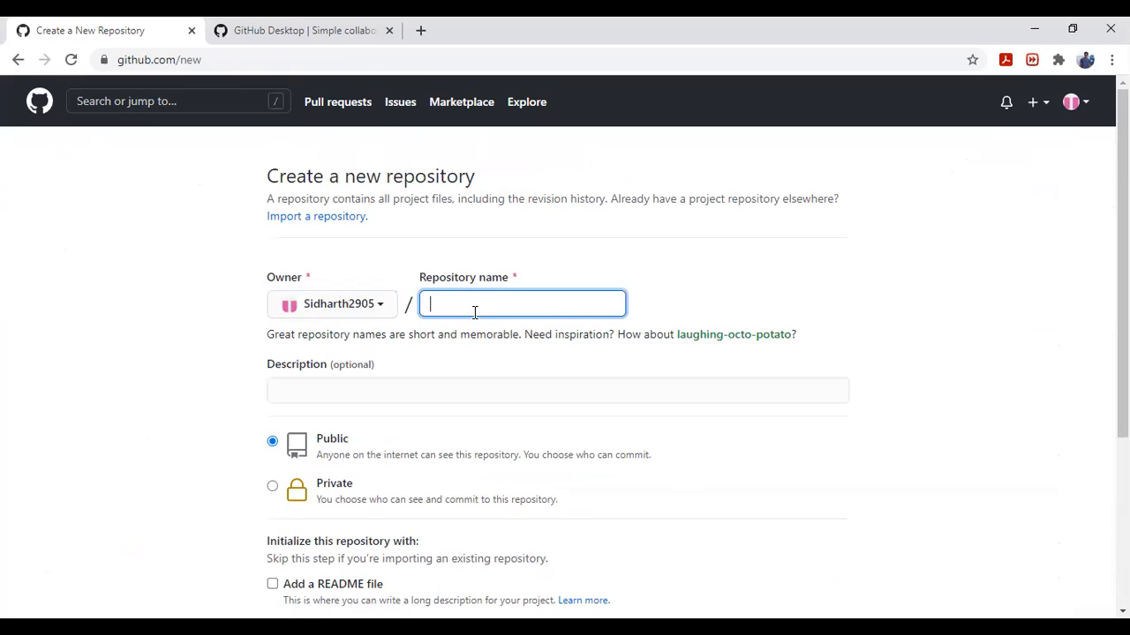
text(COGS10)
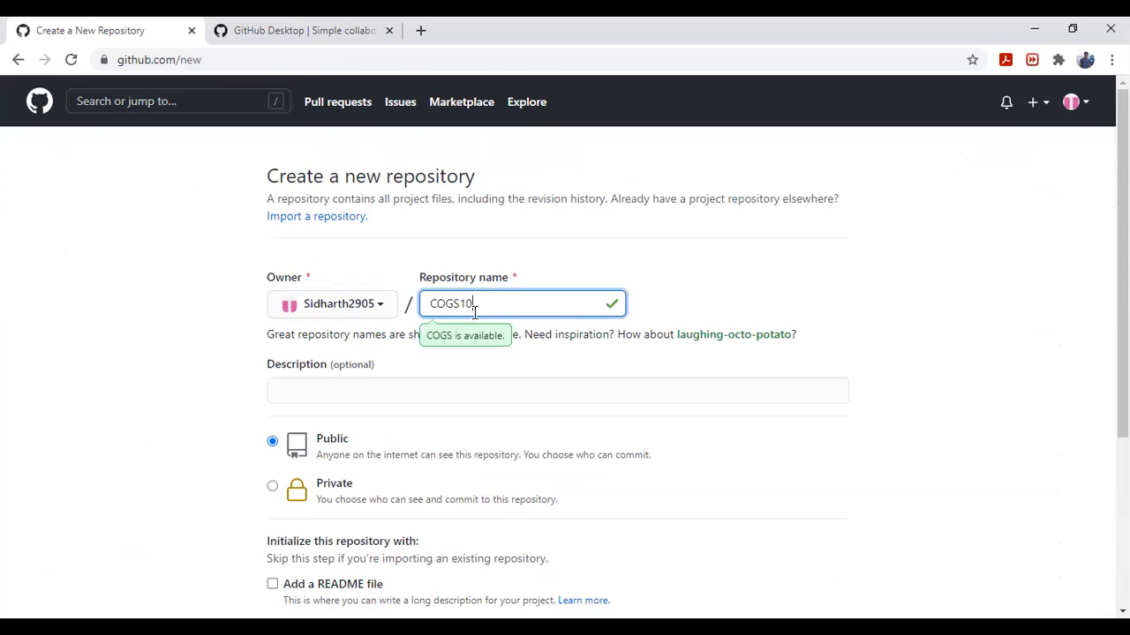
text(8_GitDesktop)
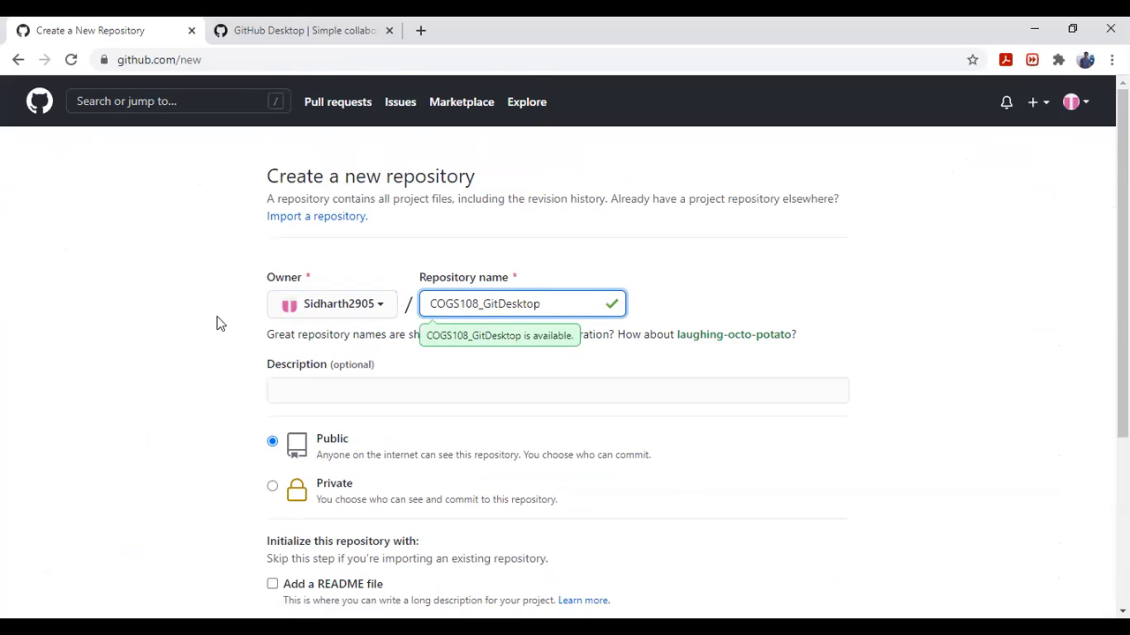
click(784, 353)
Set the repository to be initialized with a README file and a .gitignore using the Python template.
scroll(670, 358, down, 2)
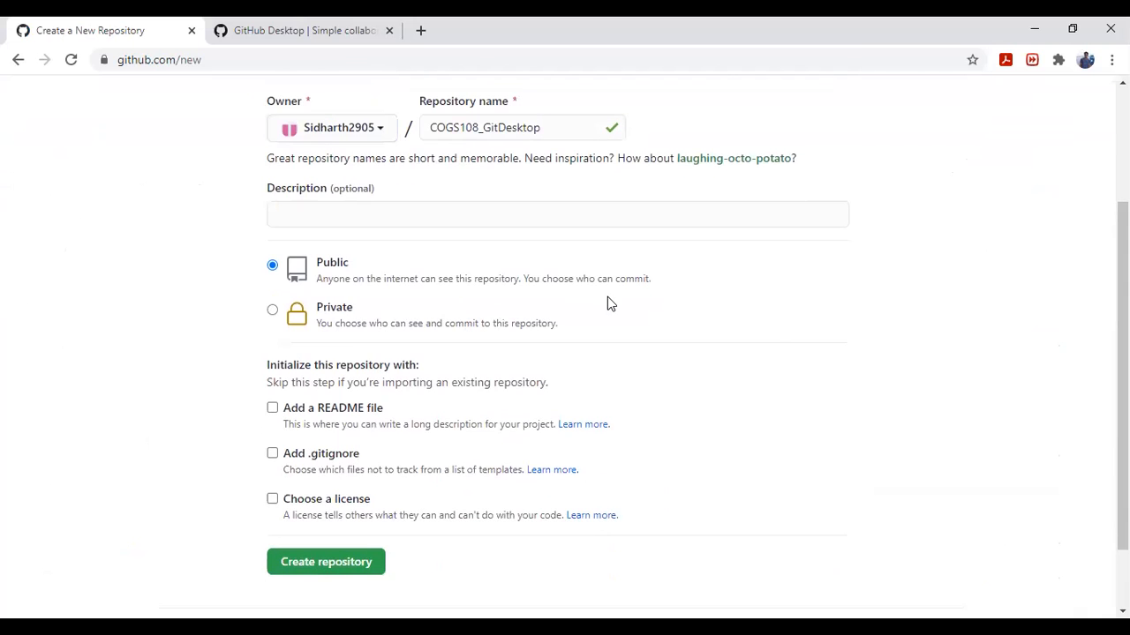
scroll(609, 261, down, 1)
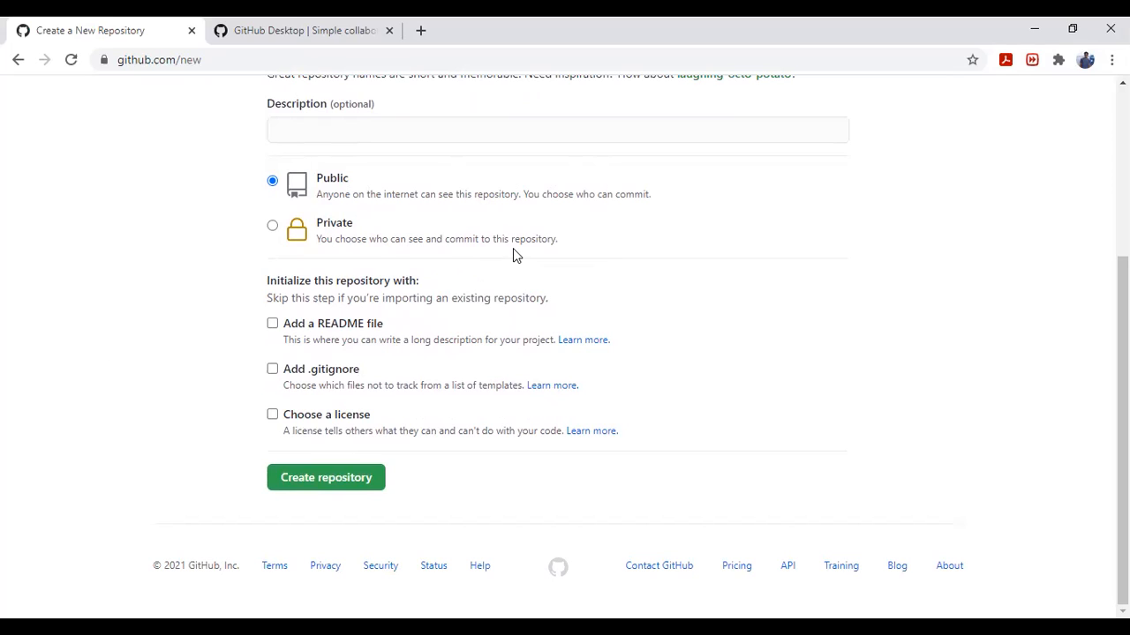
click(272, 325)
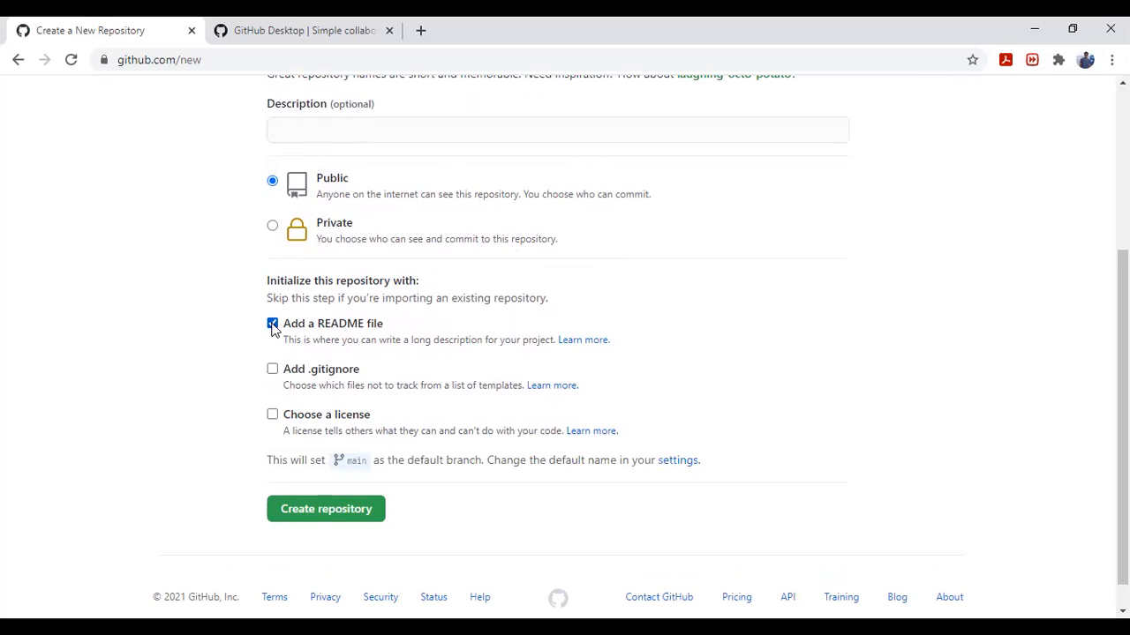
click(272, 371)
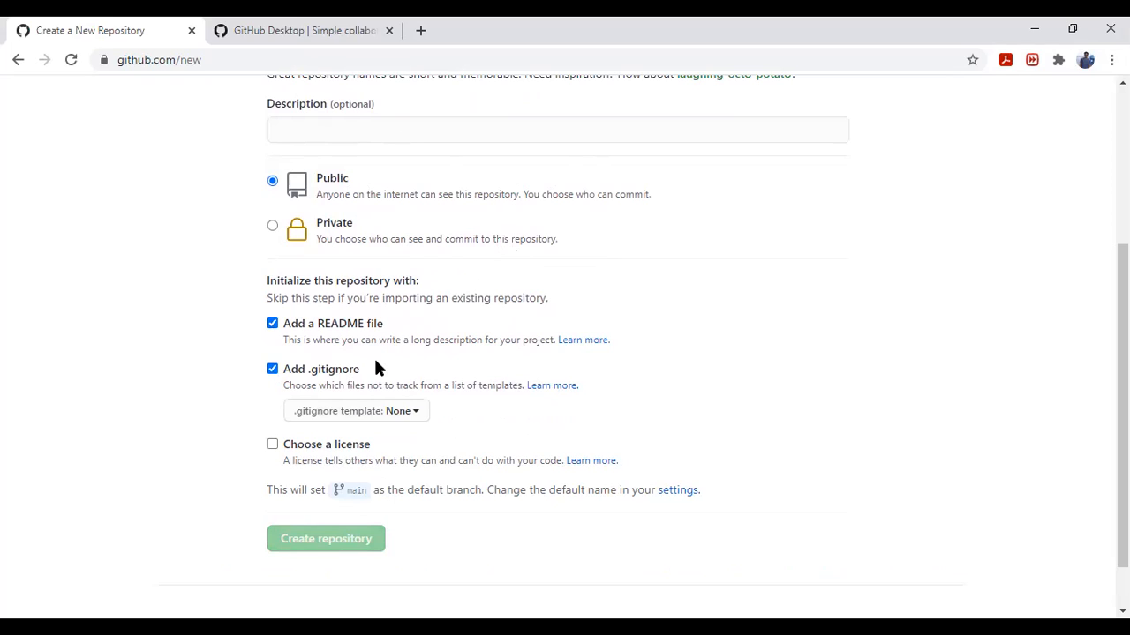
click(370, 412)
scroll(394, 501, down, 2)
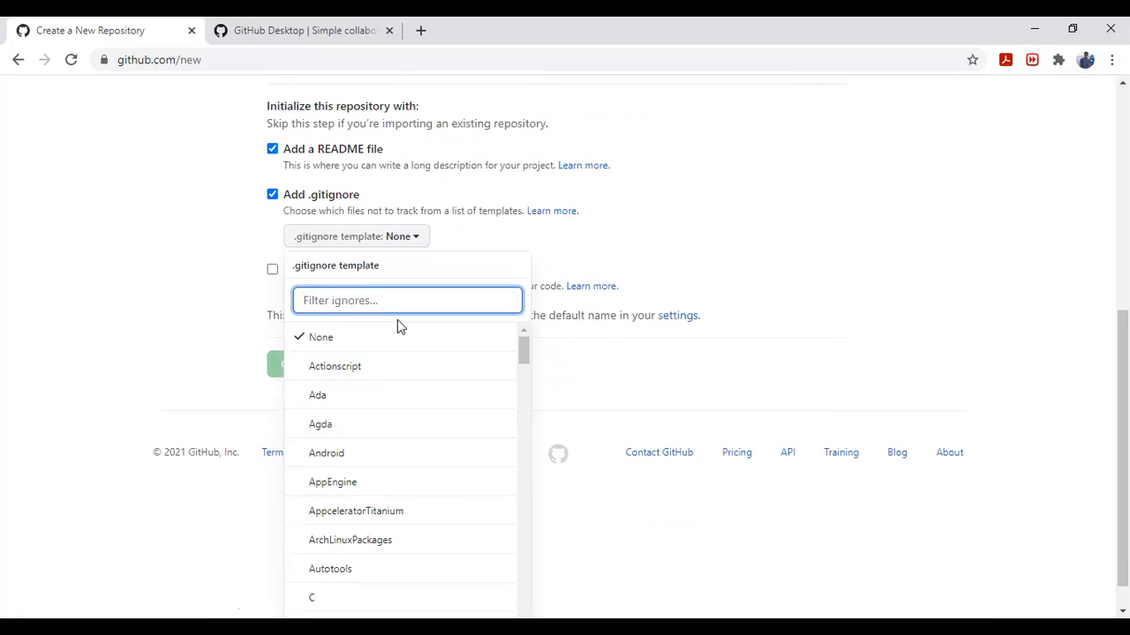
text(pytho)
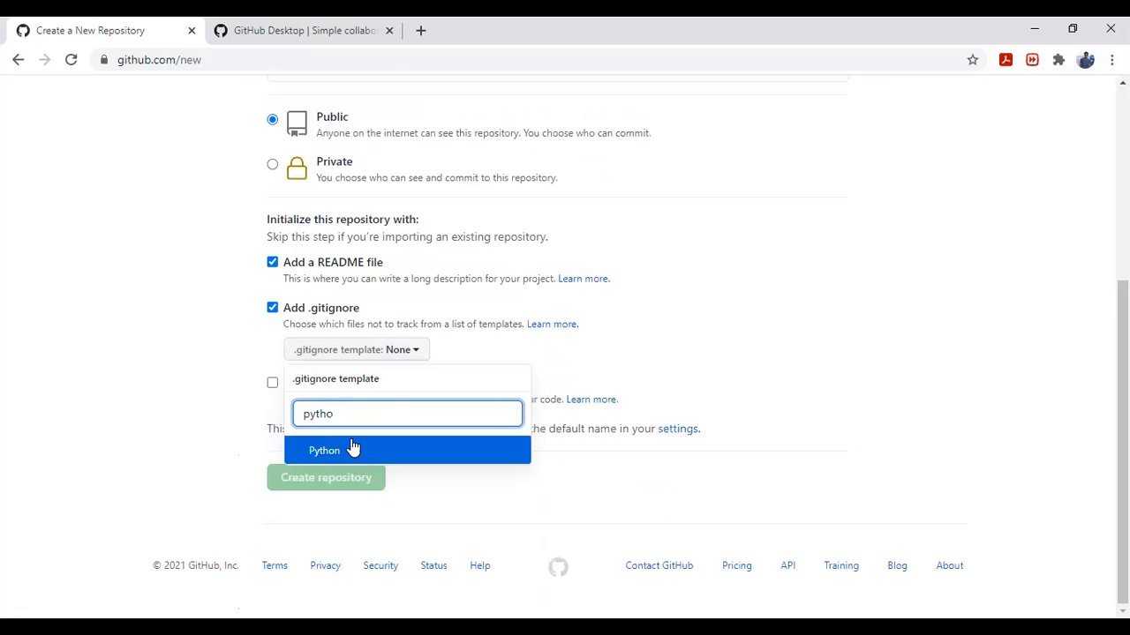
click(350, 448)
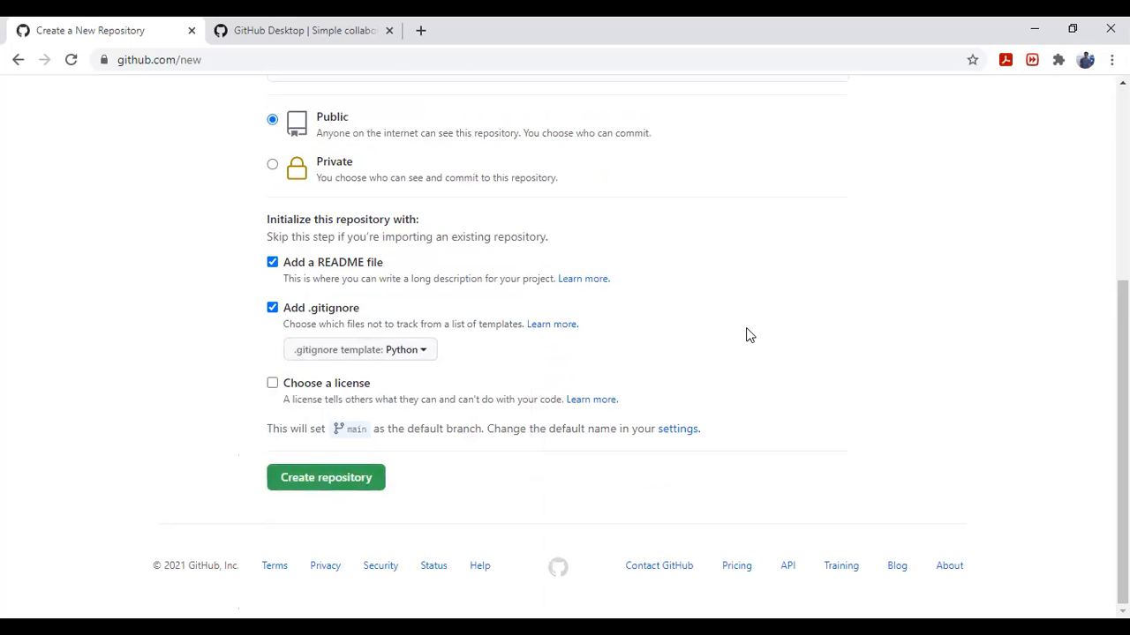
Create the repository, dismiss the GitHub Discussions notice and view the repository's initial files.
click(316, 479)
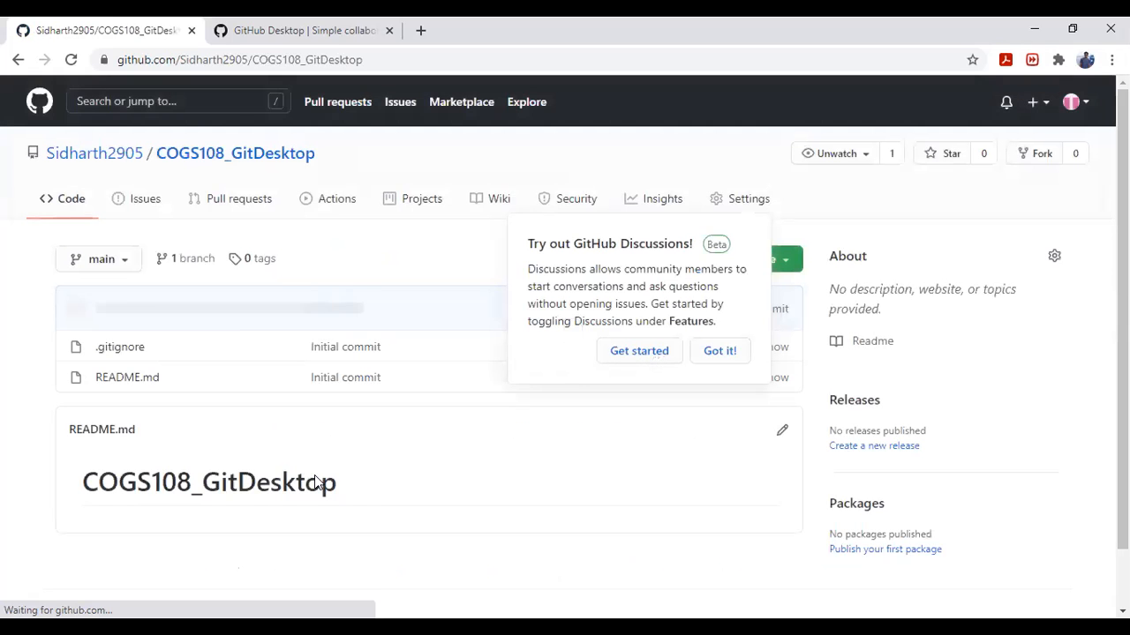
click(698, 351)
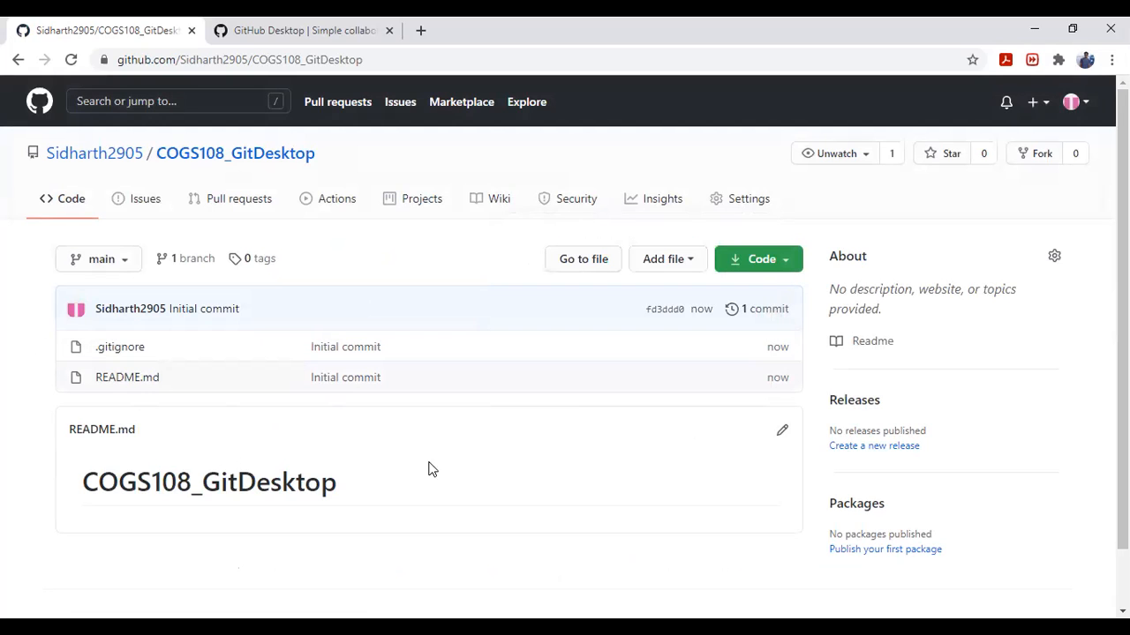
scroll(668, 423, down, 1)
scroll(668, 423, down, 1)
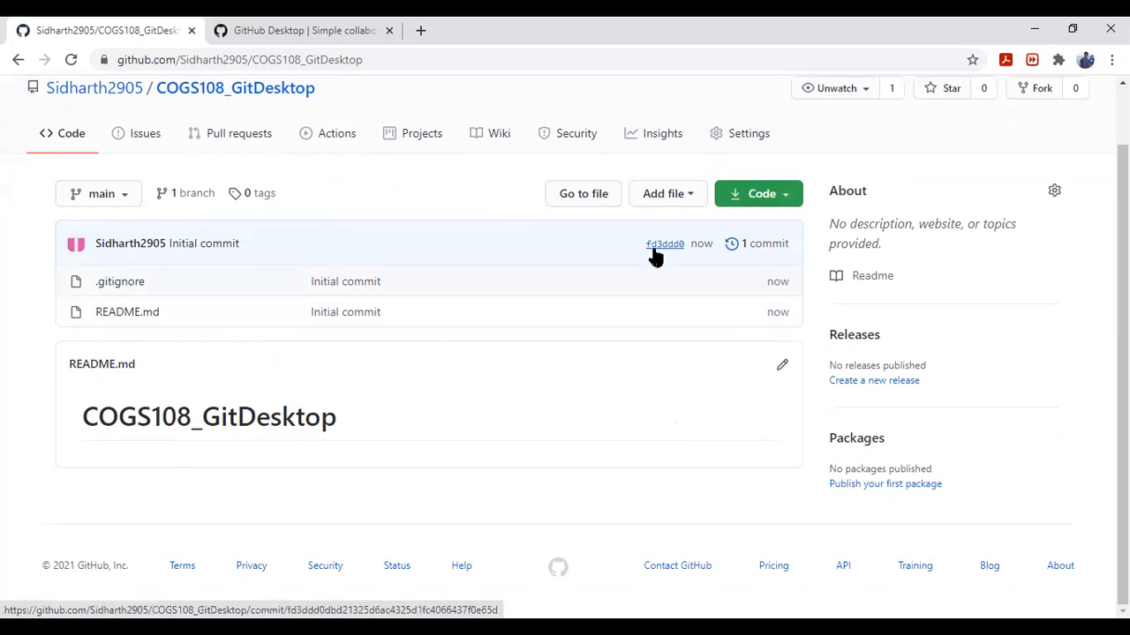
Switch to the COGS108_GitDesktop folder window and the empty sample text file in Notepad.
key(alt+Tab)
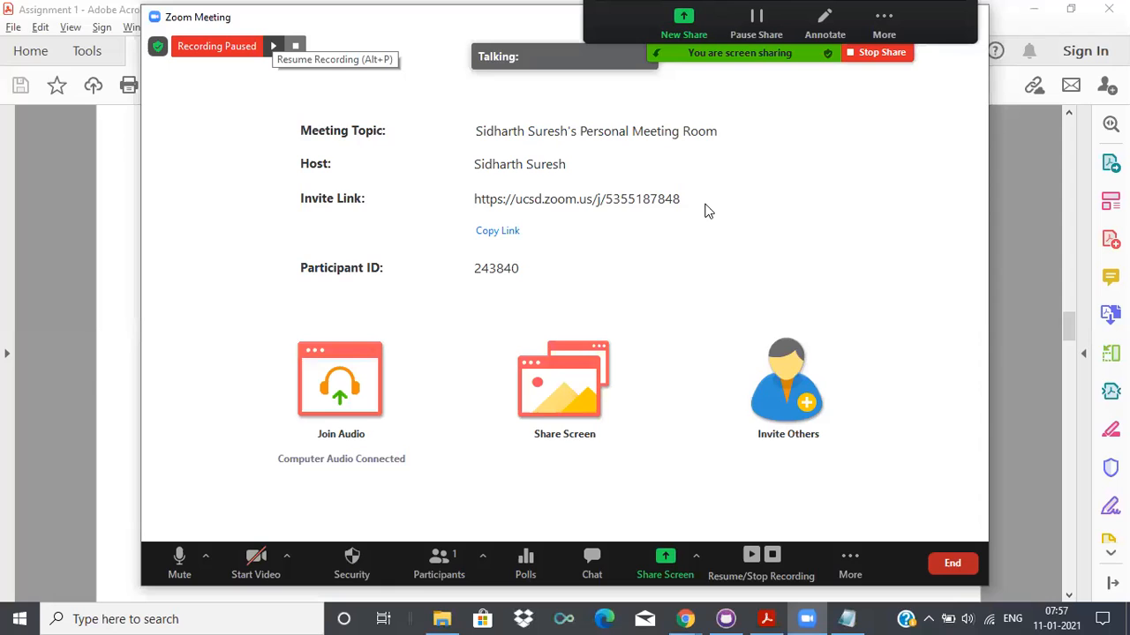
click(1012, 242)
key(alt+Tab)
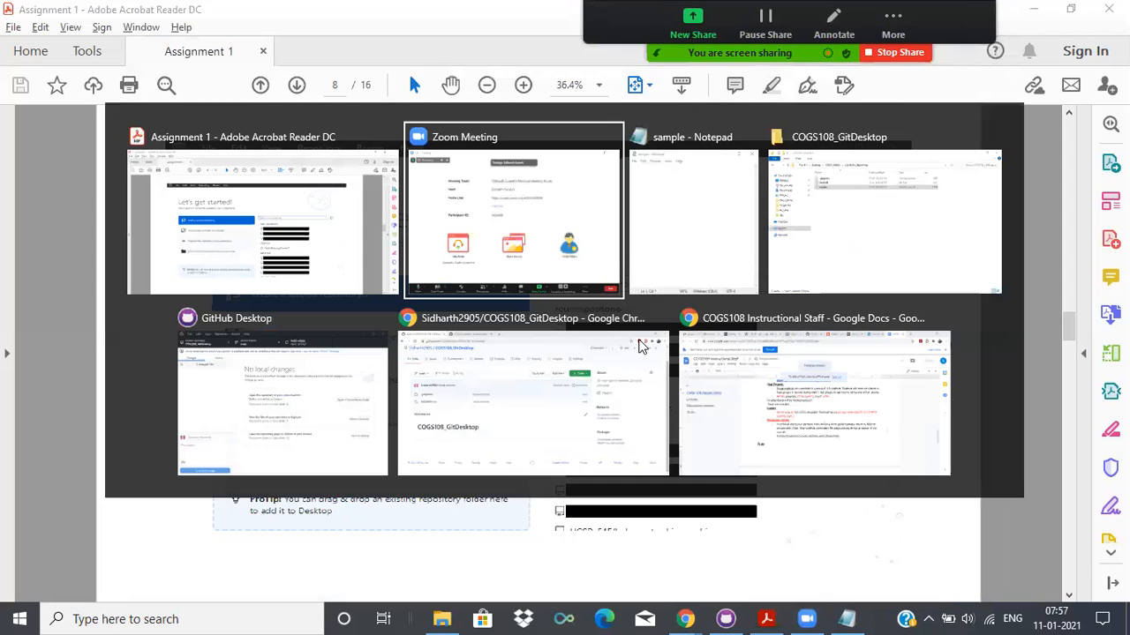
key(alt+Tab)
key(alt+Tab)
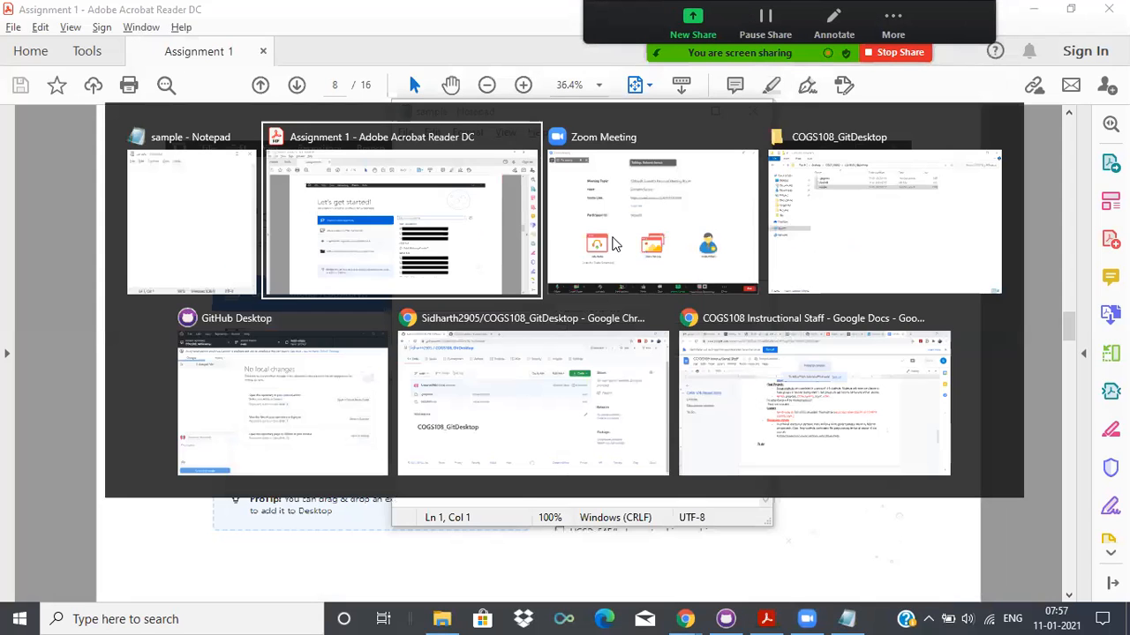
key(alt+Tab)
key(alt+Tab)
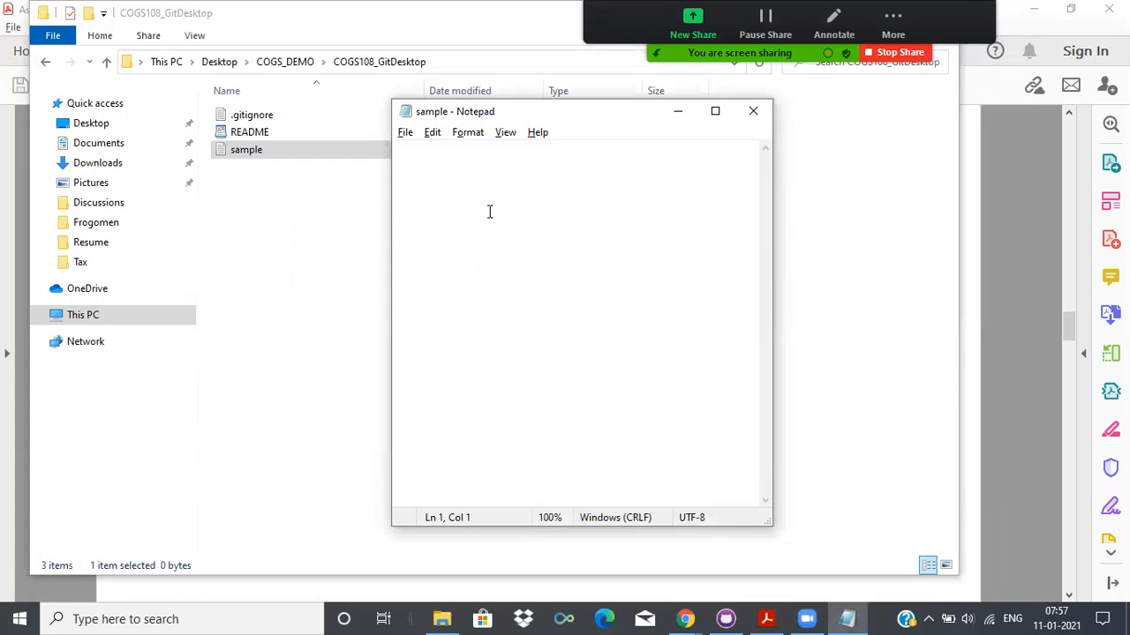
Enter "abcd" in the sample text file, save and close it, and select the file in its folder.
text(abcd)
key(ctrl+s)
click(405, 133)
click(445, 212)
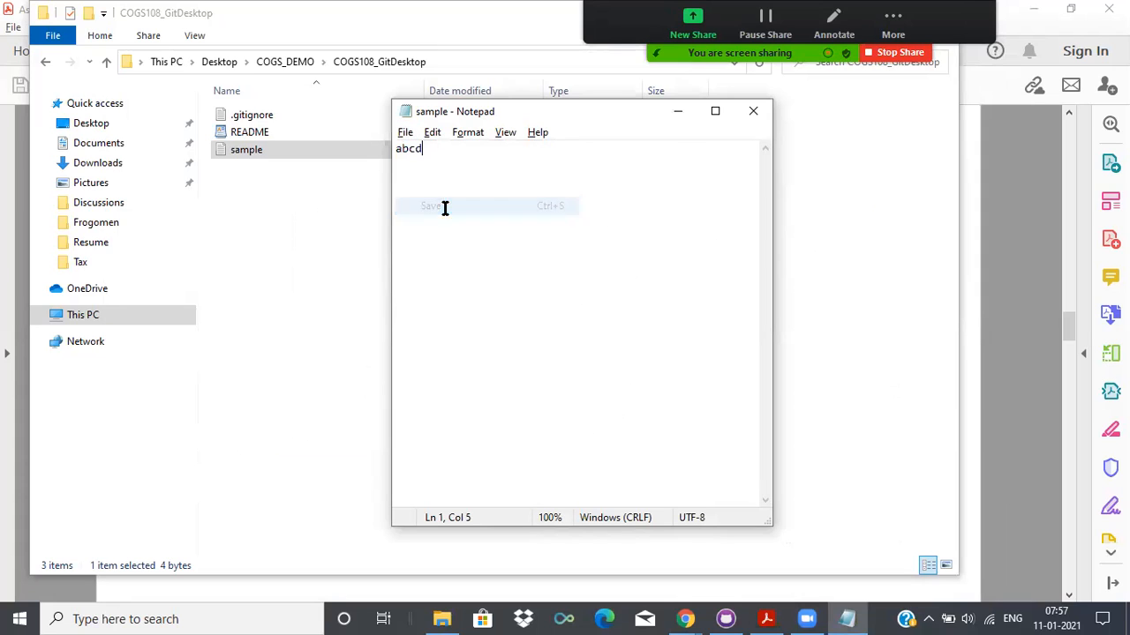
click(755, 111)
click(660, 283)
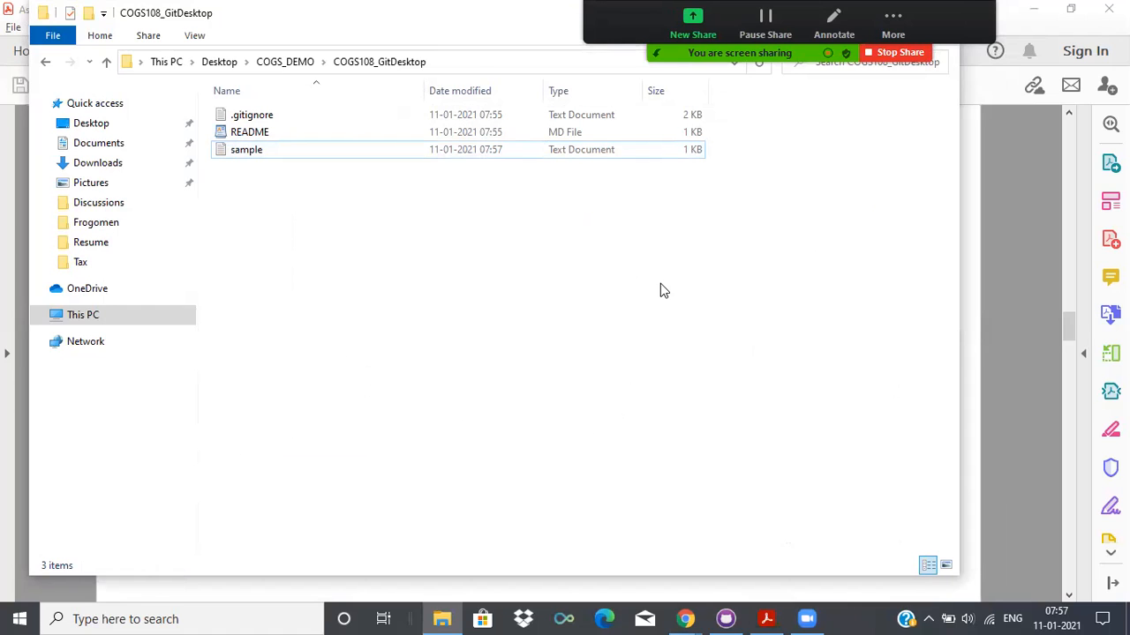
click(473, 149)
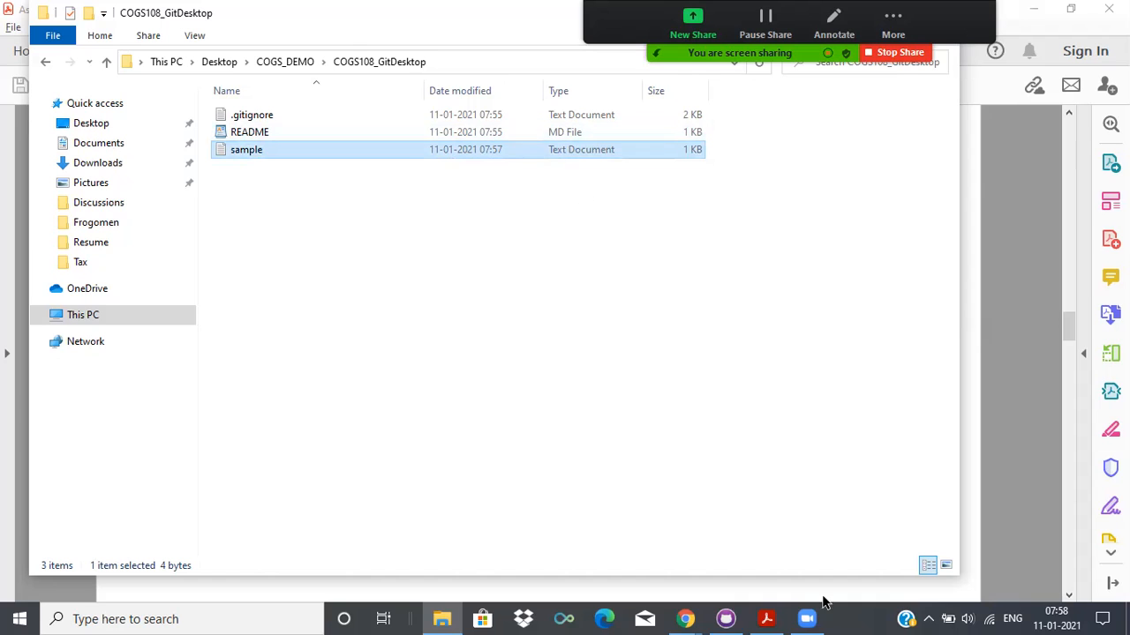
Switch to GitHub Desktop and enter "Created sample.txt" as the commit summary.
click(713, 615)
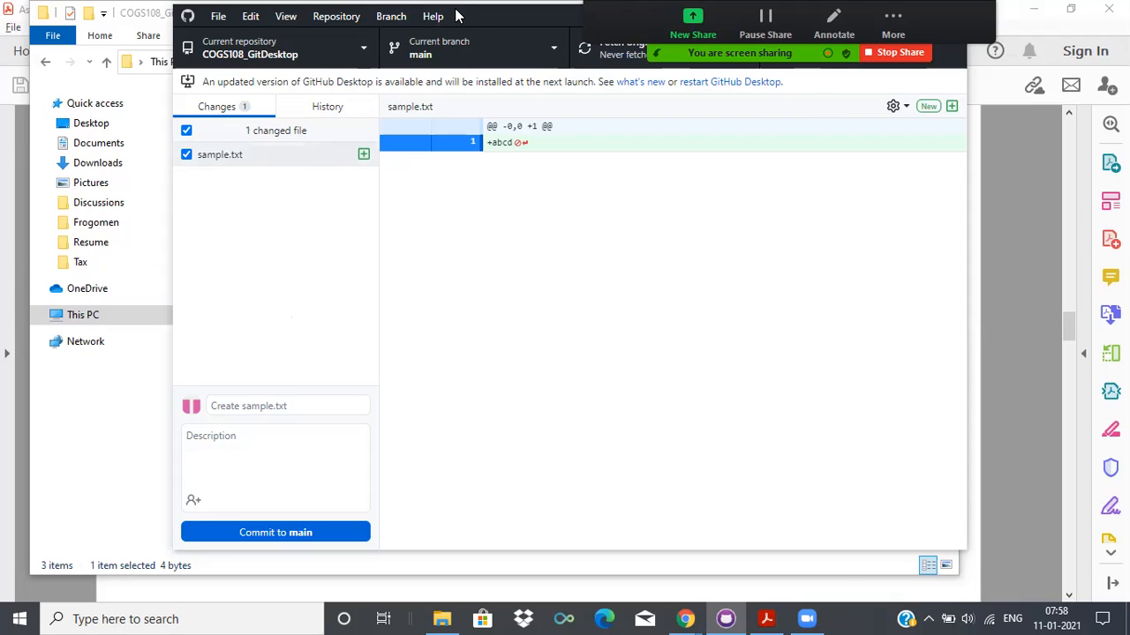
drag(457, 16, 334, 33)
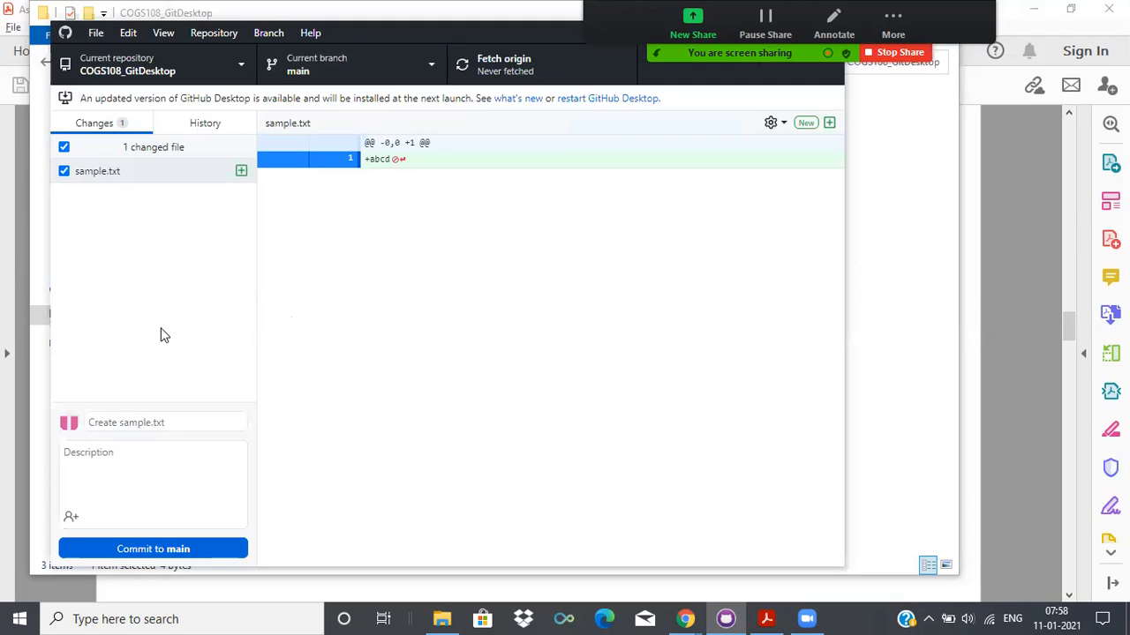
click(167, 422)
text(Cre)
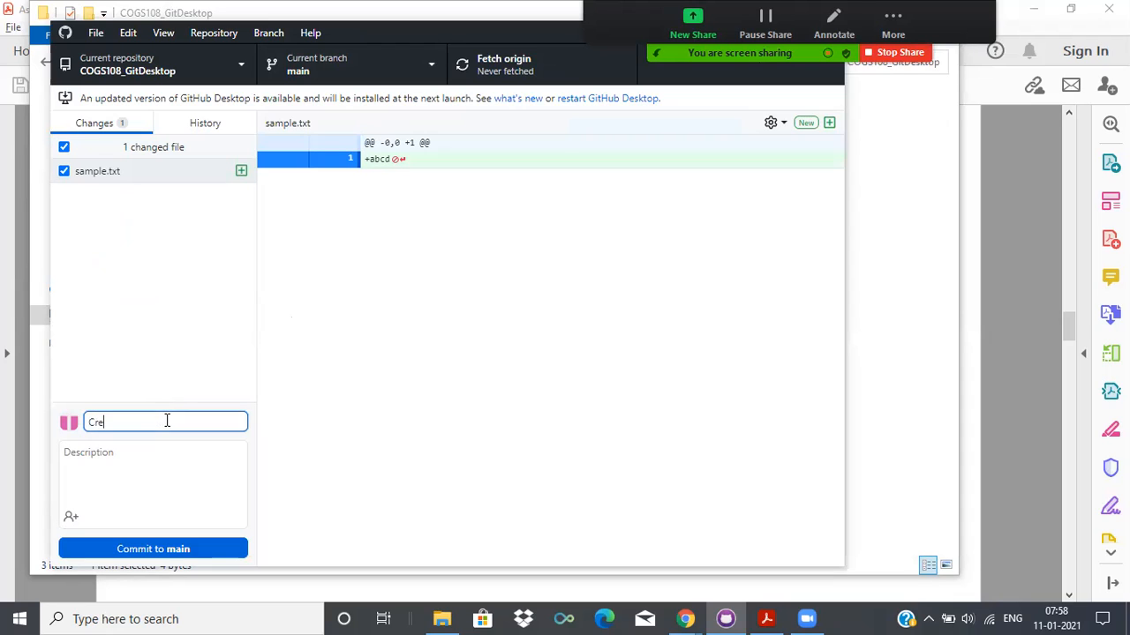
text(ated sample.txt)
Enter "contain this change." as the commit description.
click(161, 477)
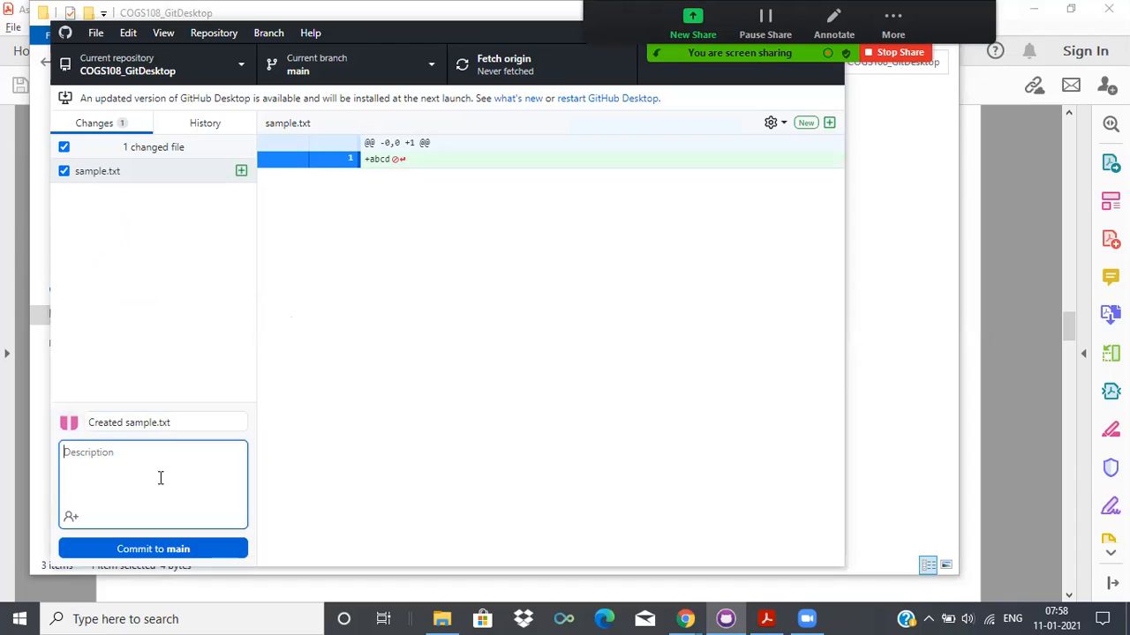
text(cony)
key(BackSpace)
text(tain this chaang)
key(BackSpace)
key(BackSpace)
text(ang)
key(BackSpace)
key(BackSpace)
key(BackSpace)
text(nge.)
Commit the sample.txt change to the main branch and push it to origin.
click(161, 548)
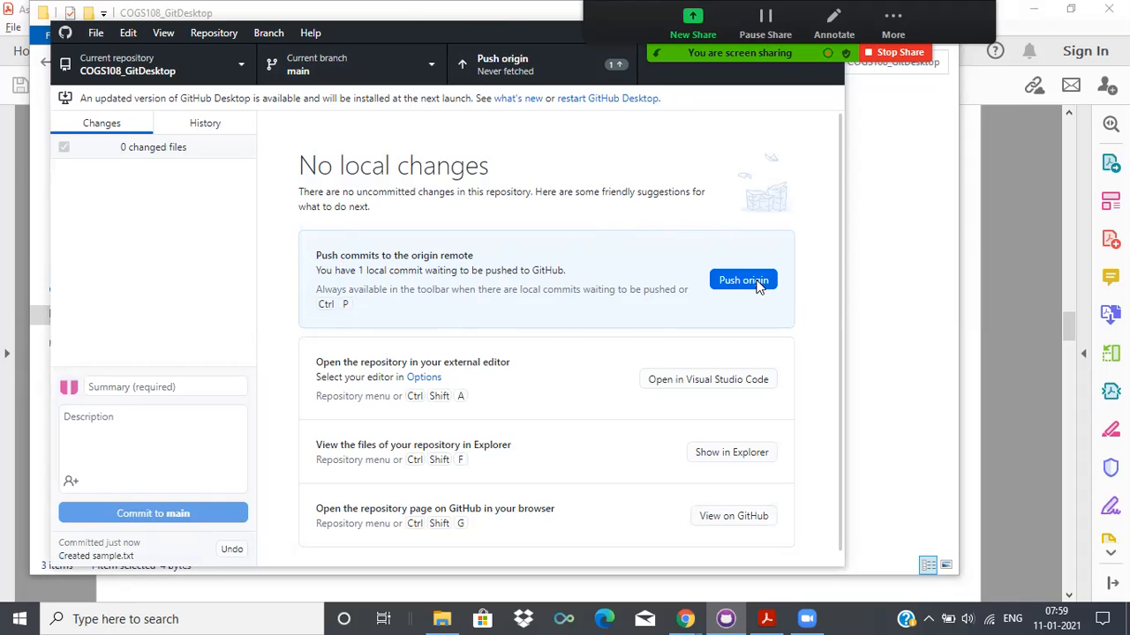
click(541, 60)
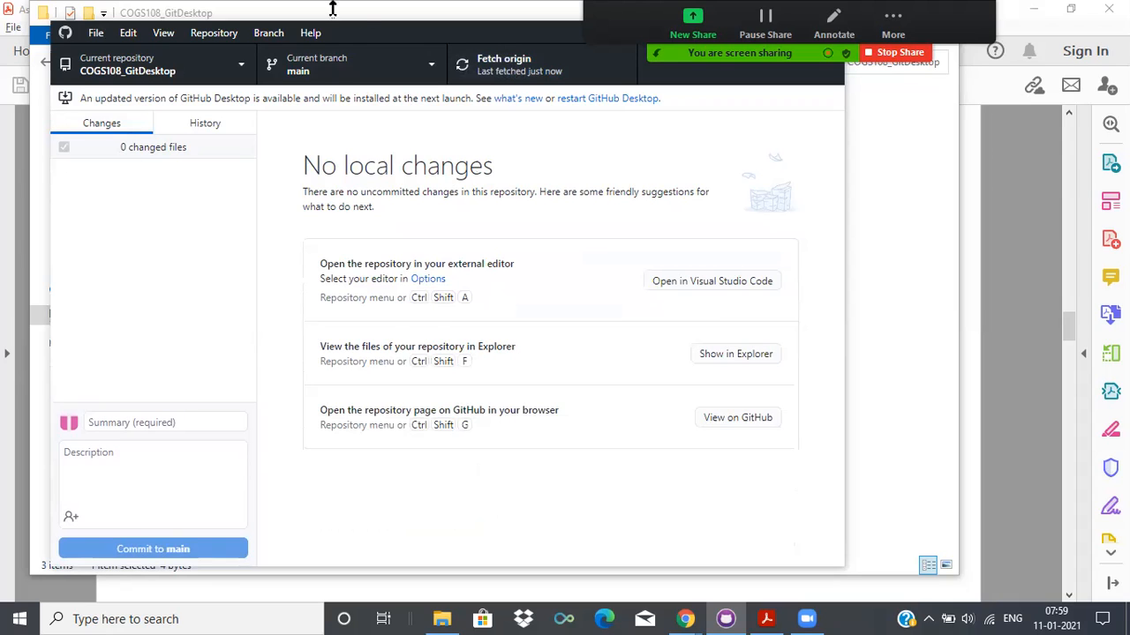
Switch the current repository to COGSDEMO and back to COGS108_GitDesktop.
click(223, 61)
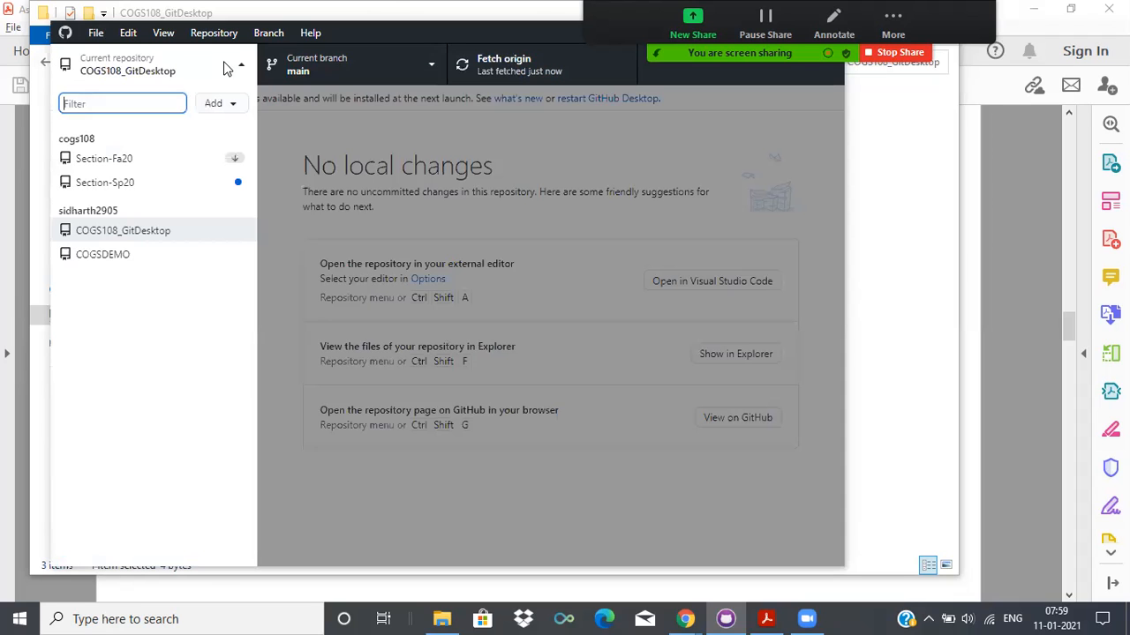
click(153, 256)
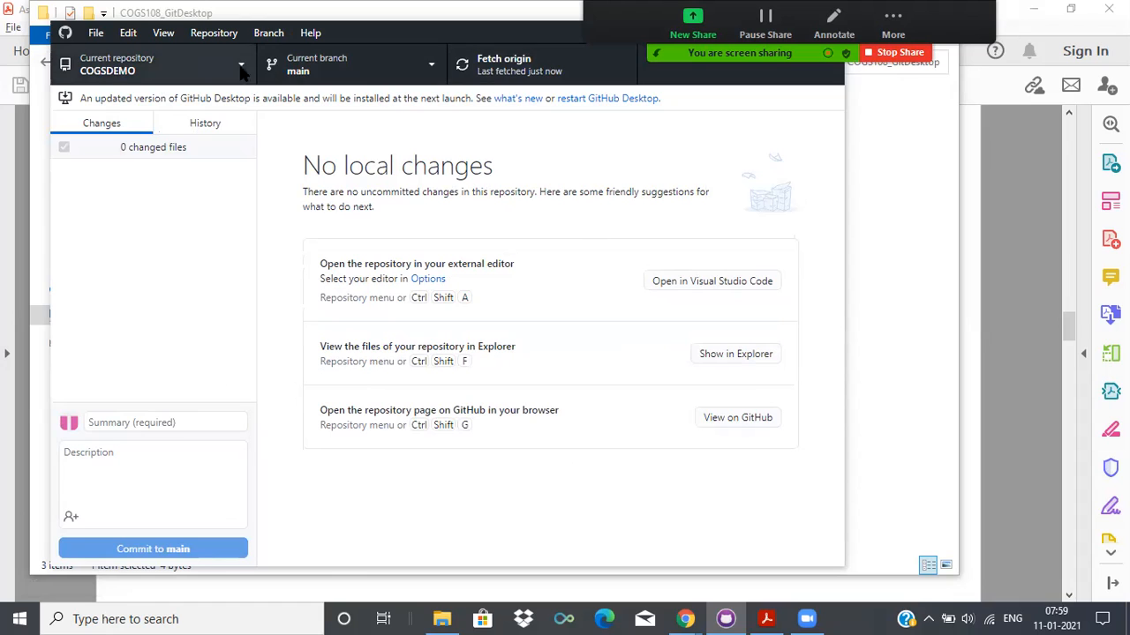
click(202, 66)
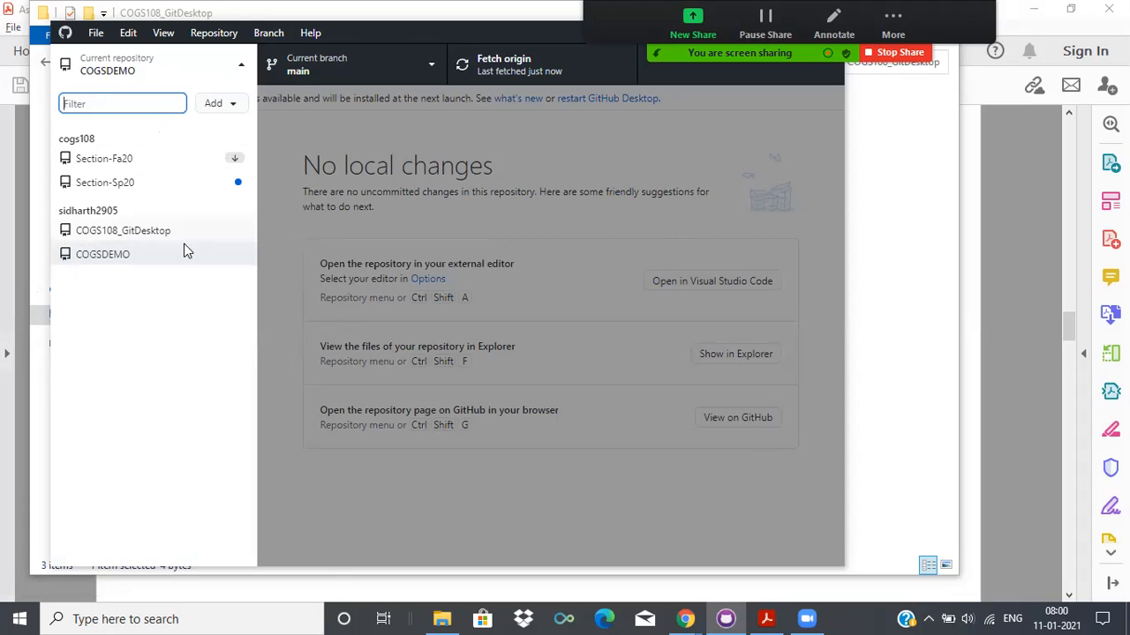
click(210, 233)
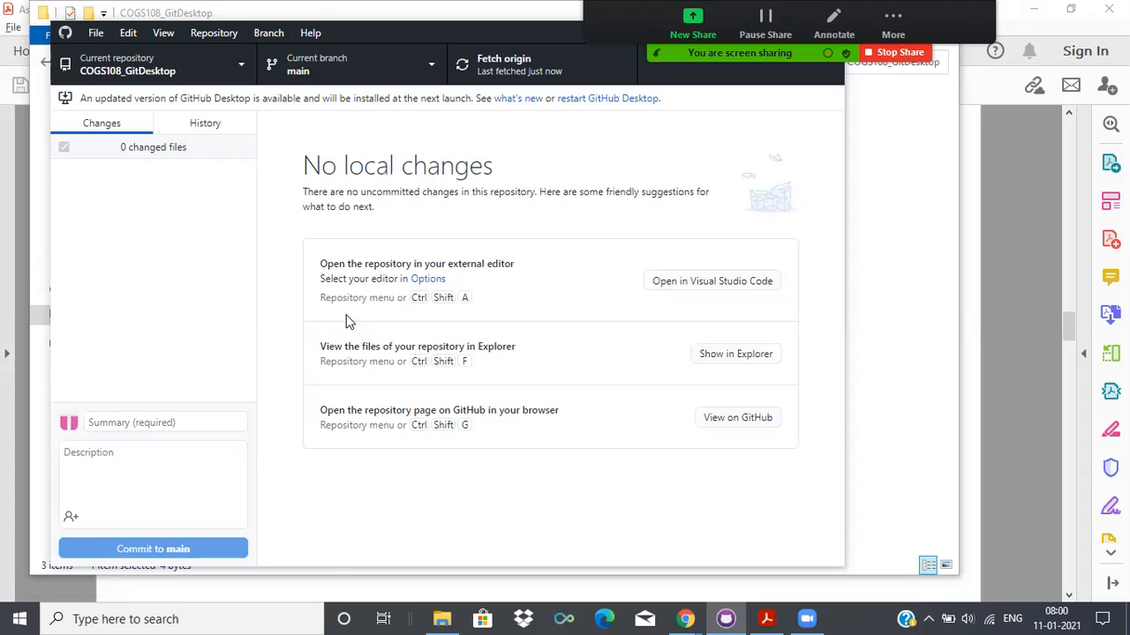
Switch to Chrome, reload the COGS108_GitDesktop repository page, and check the contents of the pushed sample.txt before returning to the file list.
key(alt+Tab)
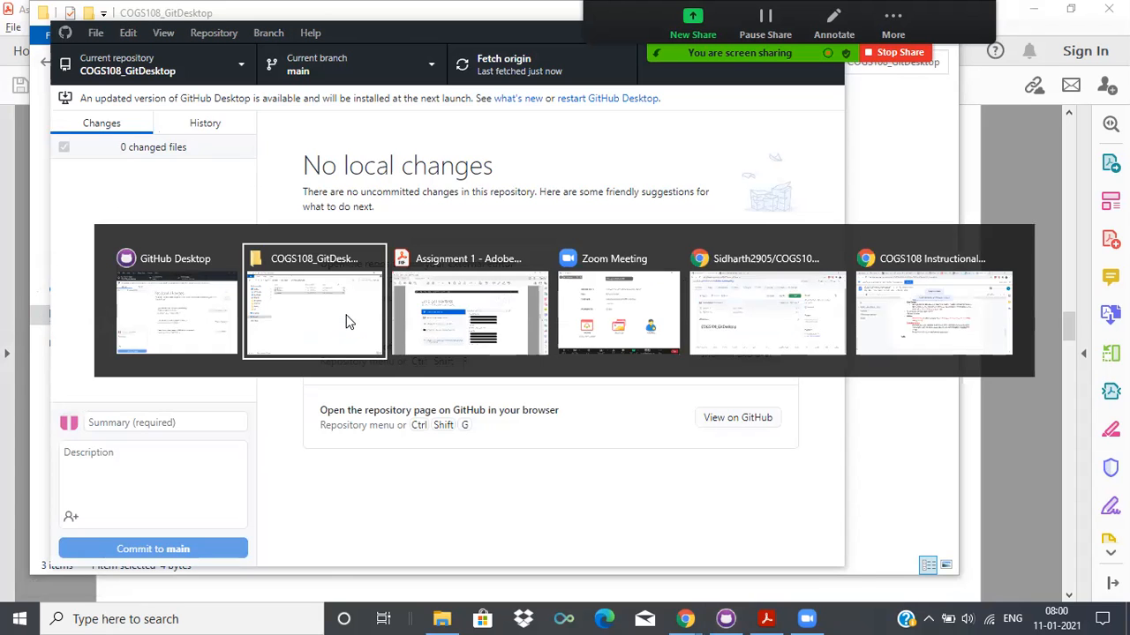
key(alt+Tab)
key(alt+Tab)
key(alt+Tab)
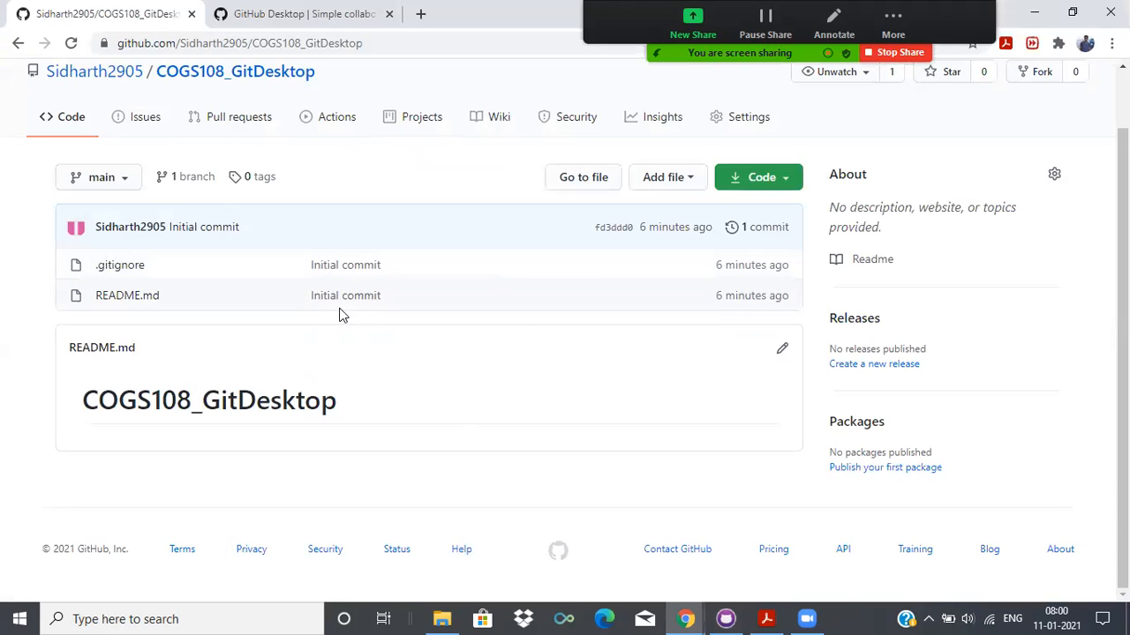
scroll(343, 315, up, 1)
click(71, 42)
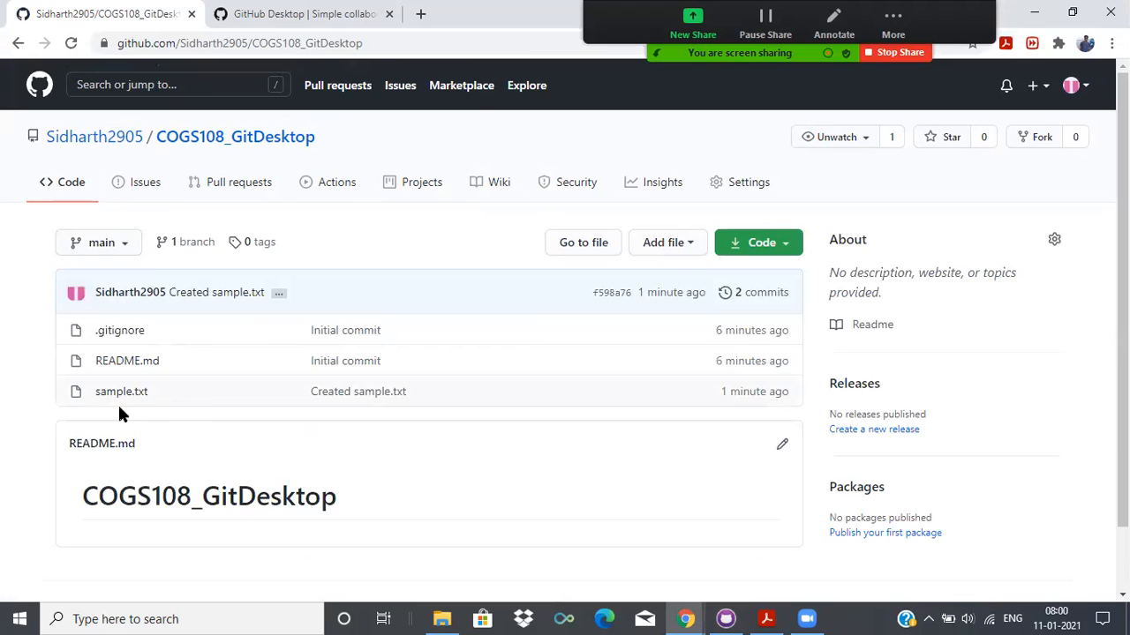
click(139, 400)
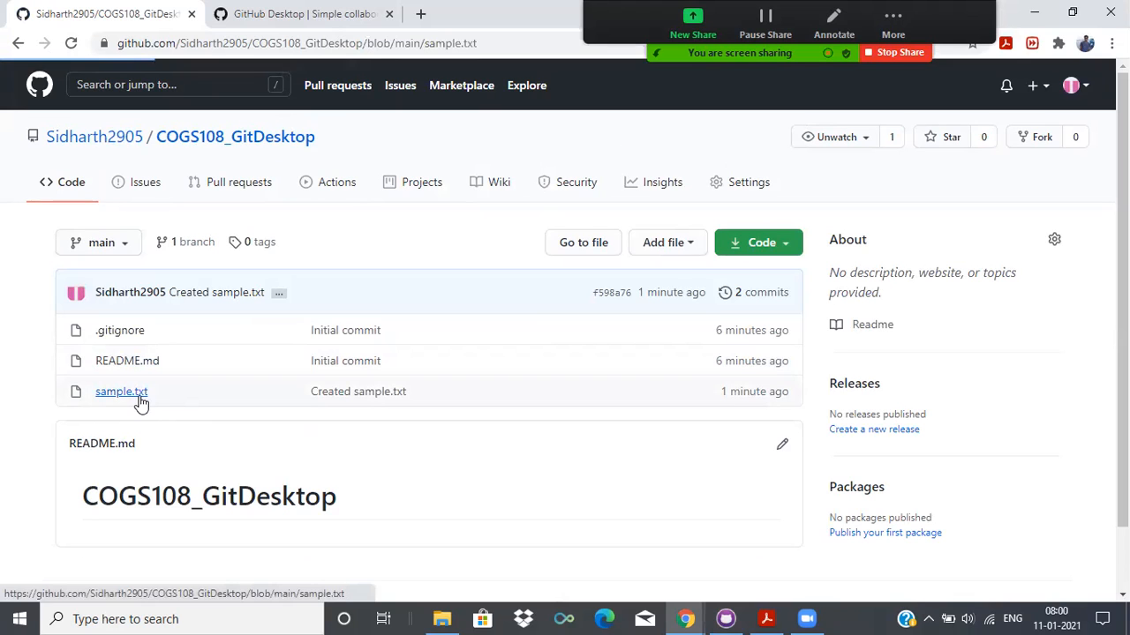
mouse_move(136, 419)
mouse_down()
mouse_move(112, 418)
mouse_move(133, 424)
mouse_up()
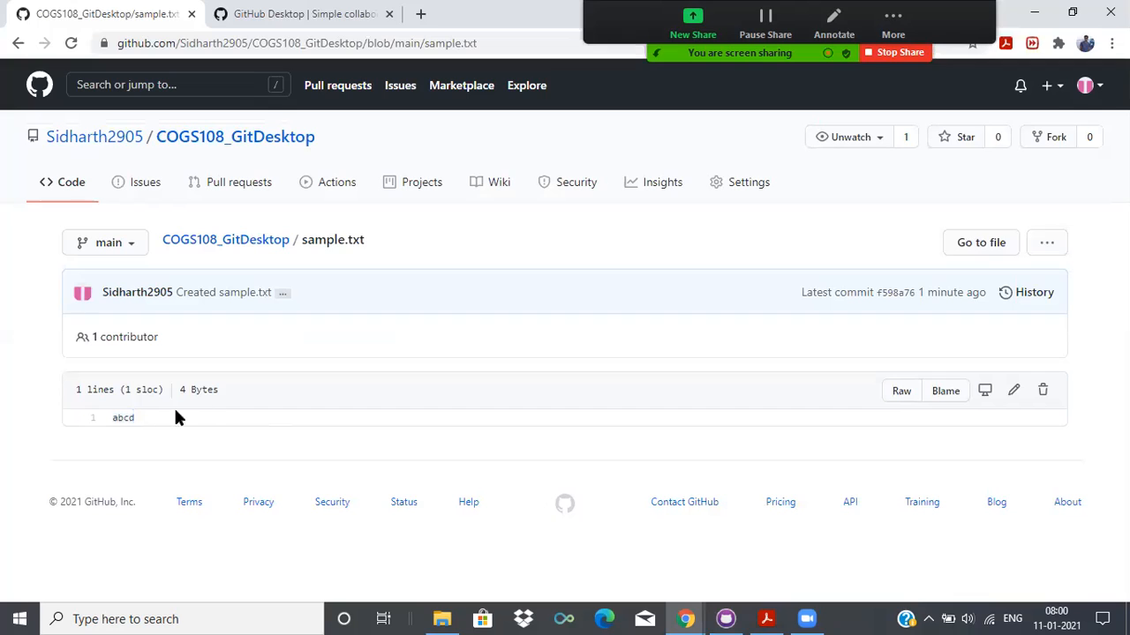
click(18, 43)
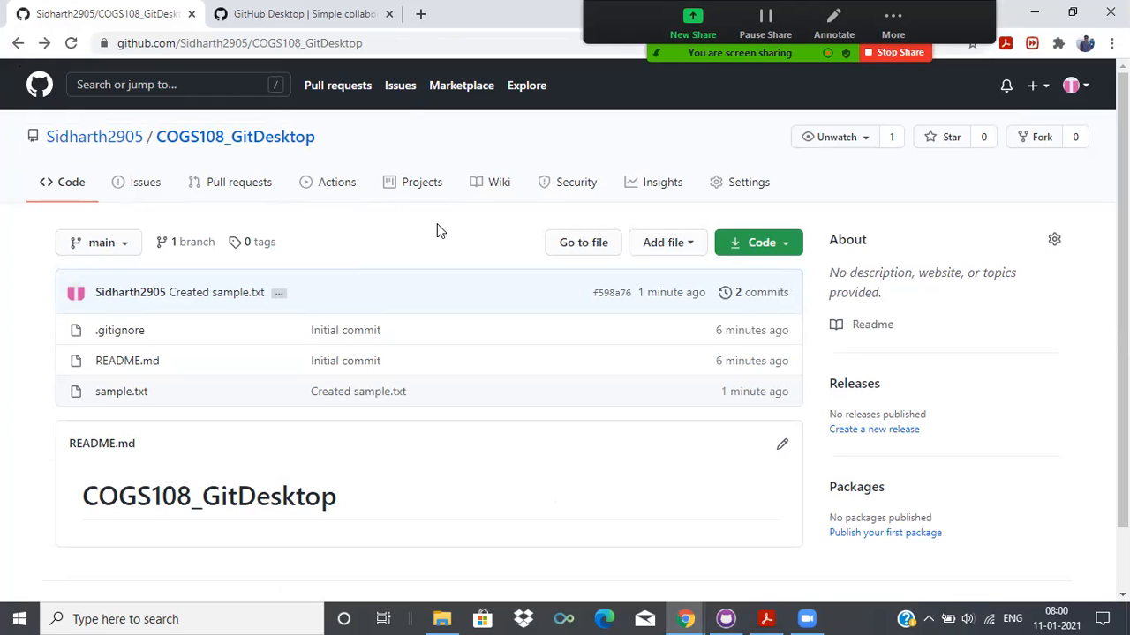
Open the sample text file from the local COGS108_GitDesktop folder, replace its text with "1234", and save and close it.
click(451, 614)
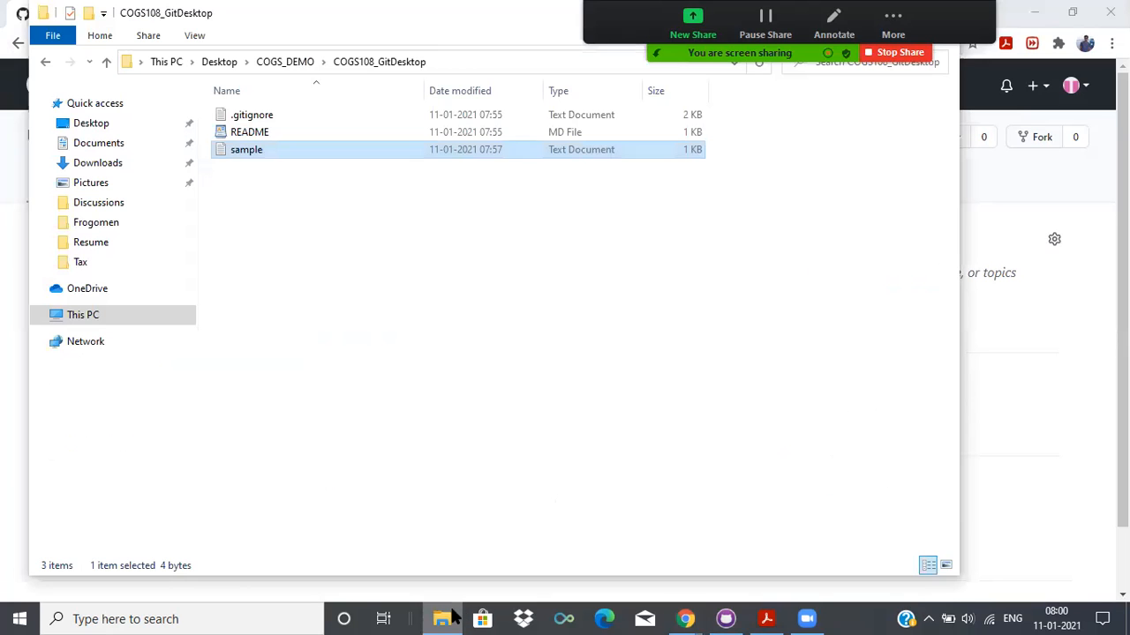
double_click(468, 155)
click(471, 152)
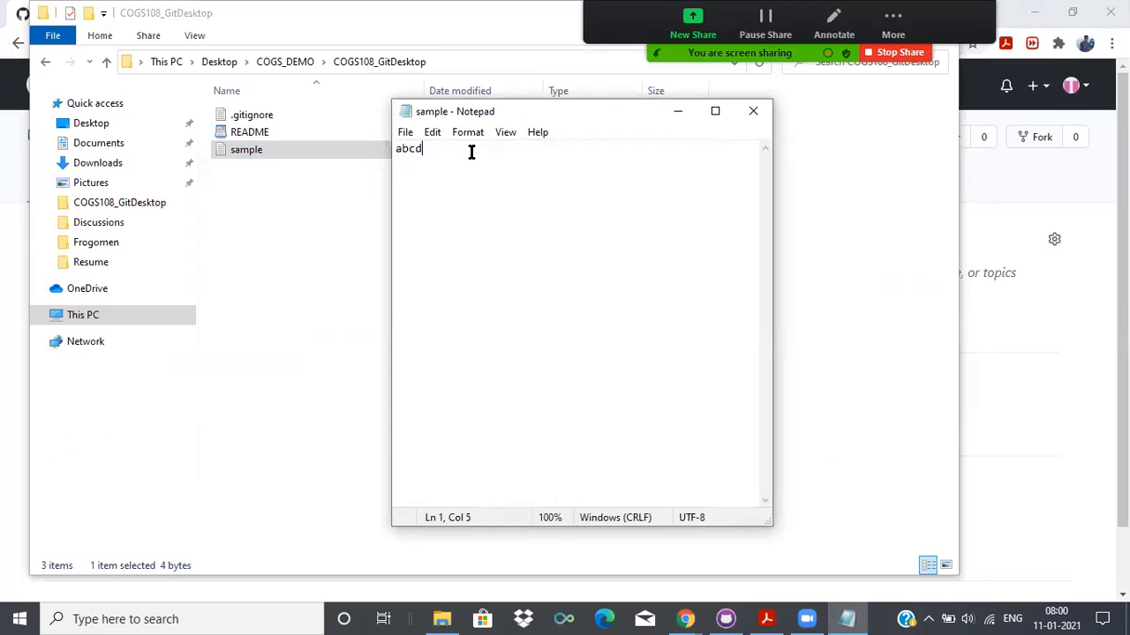
key(BackSpace)
key(BackSpace)
key(BackSpace)
key(BackSpace)
text(1234)
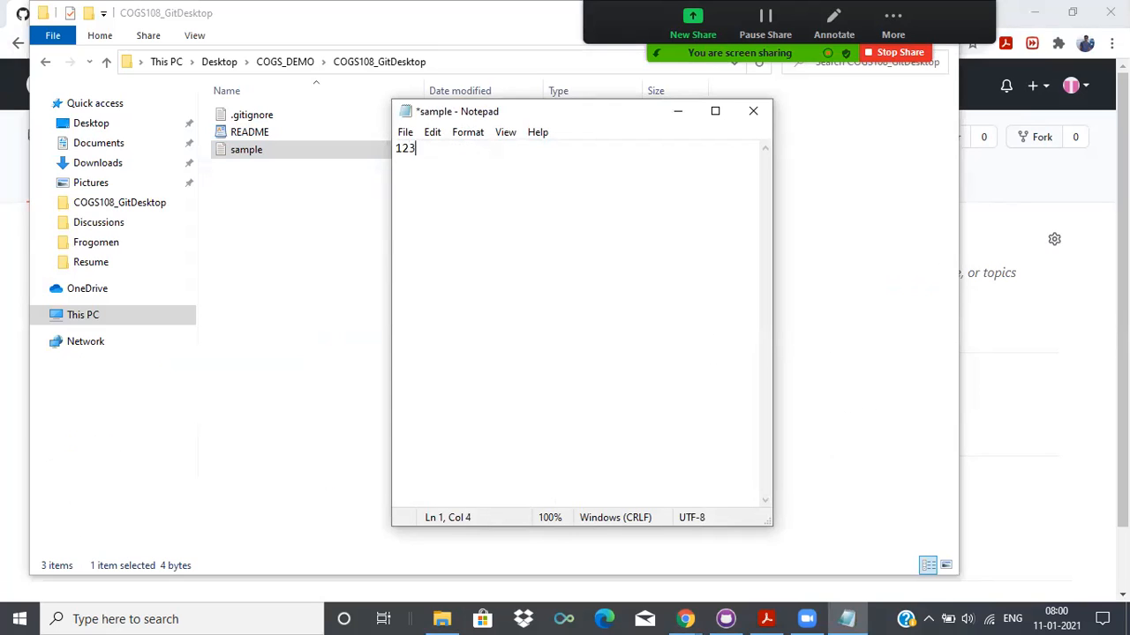
click(405, 132)
click(441, 204)
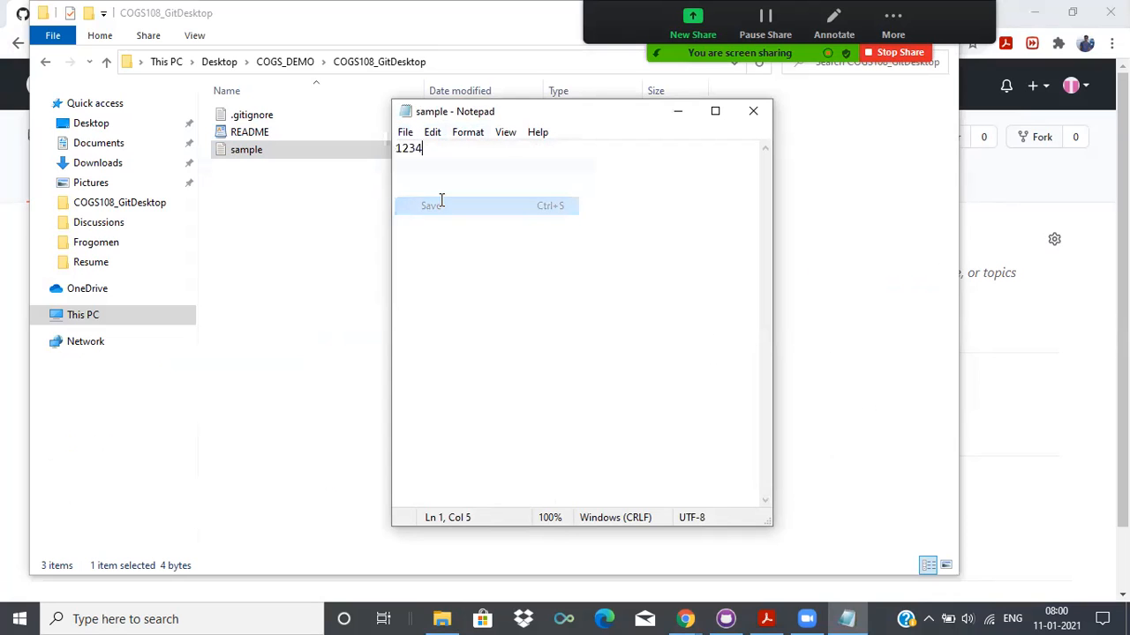
click(753, 110)
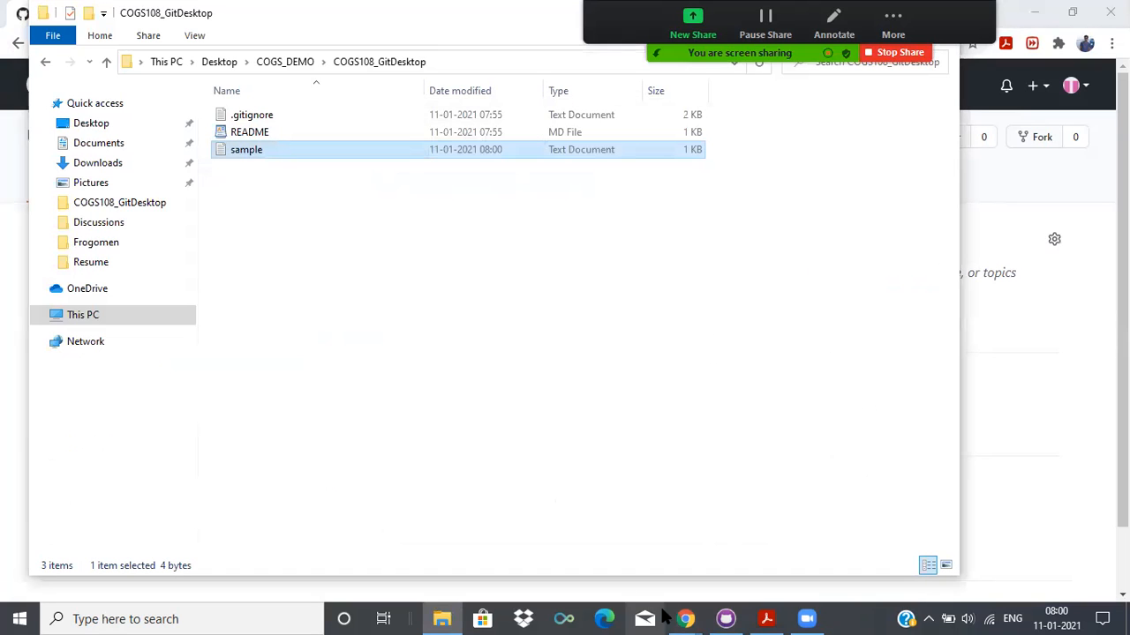
Switch to GitHub Desktop and examine the removed and added lines in the sample.txt diff.
click(725, 619)
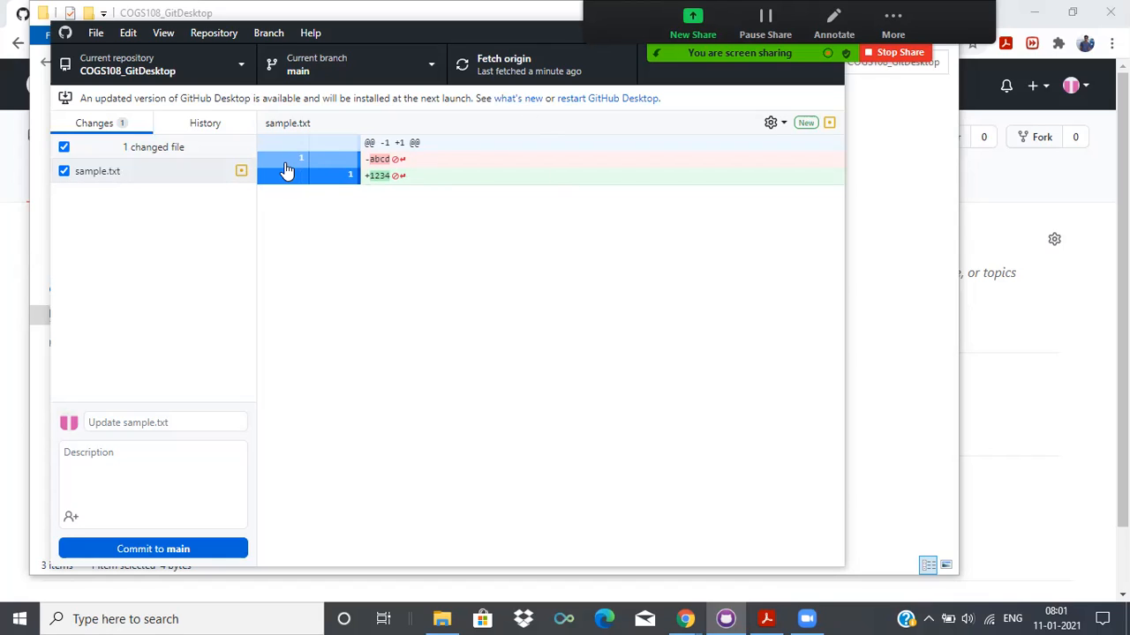
drag(416, 159, 361, 185)
click(429, 330)
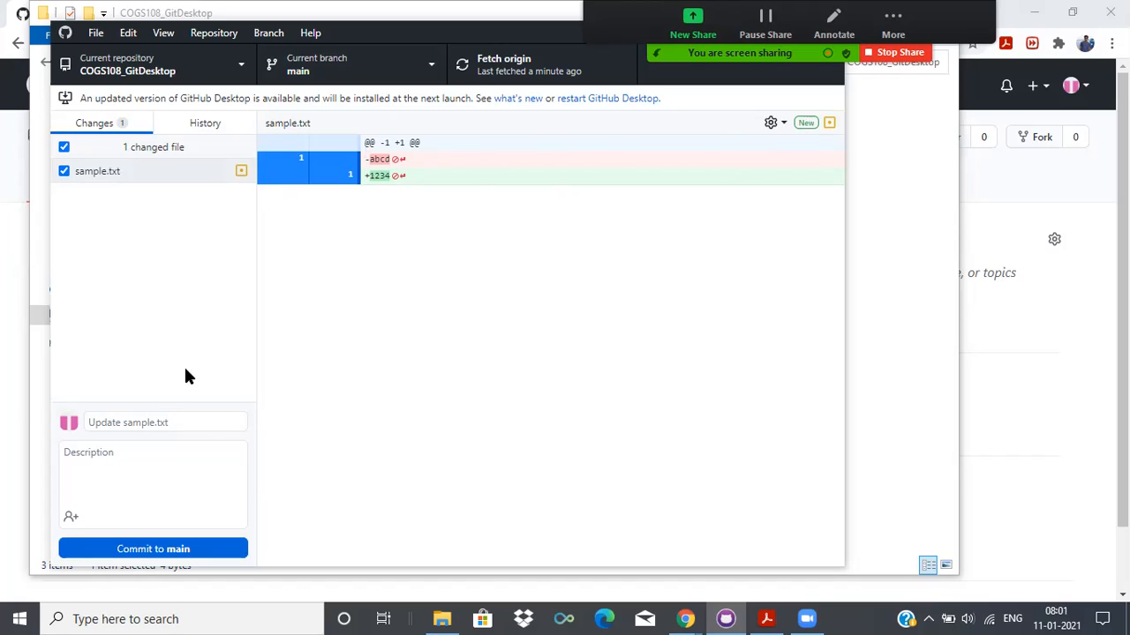
Commit the sample.txt change to main with the summary "updated sample.txt" and push it to origin.
click(189, 420)
text(updated sample.txt)
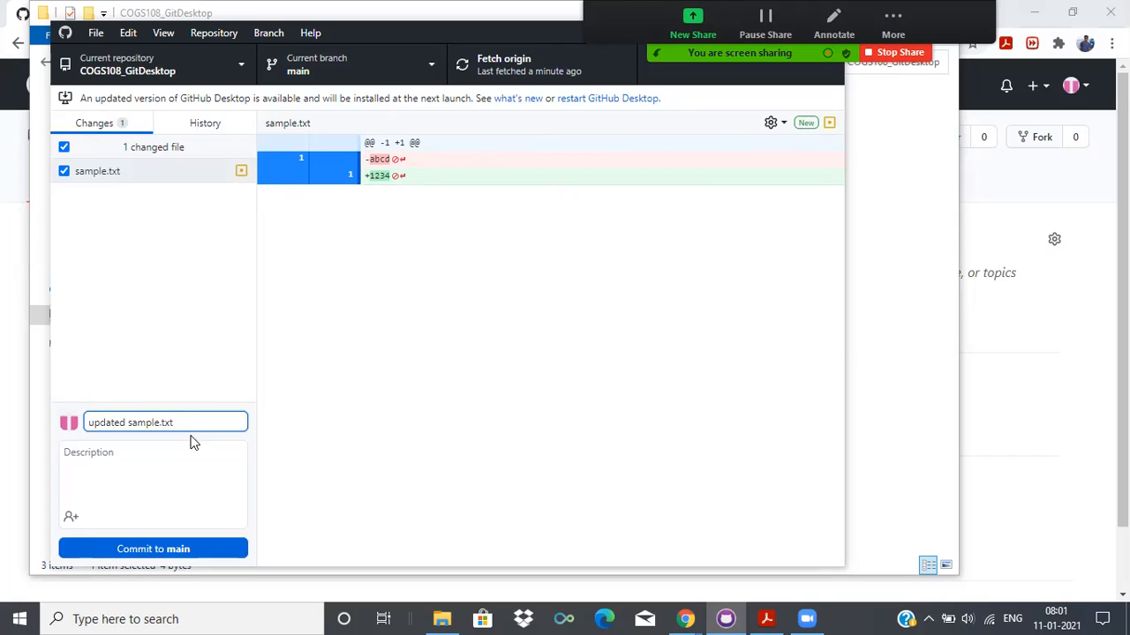
click(162, 547)
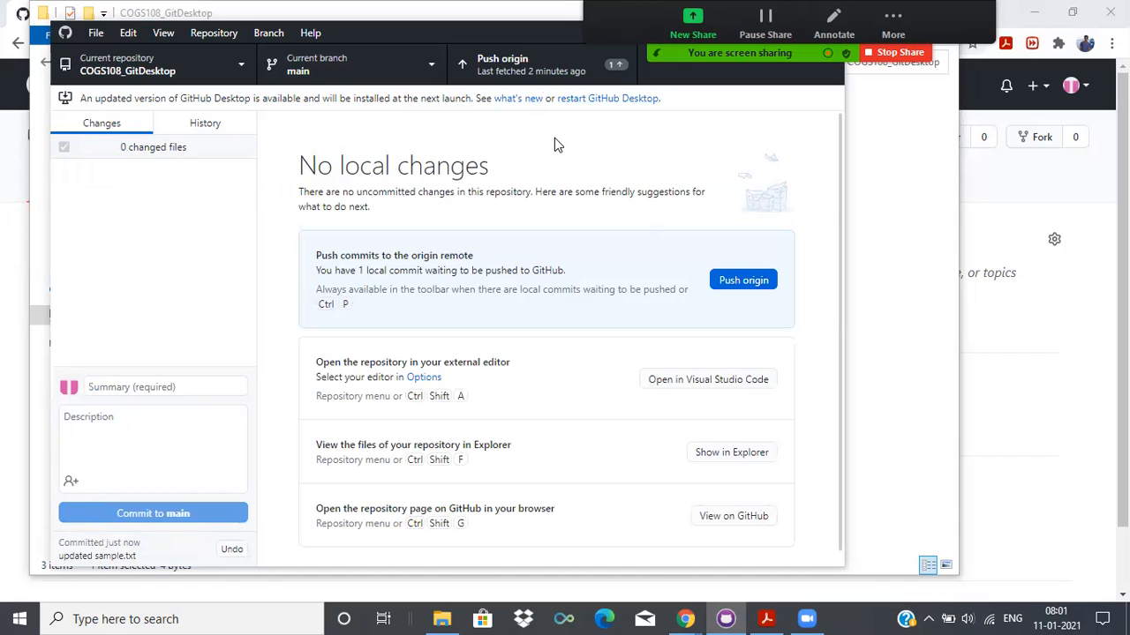
click(537, 68)
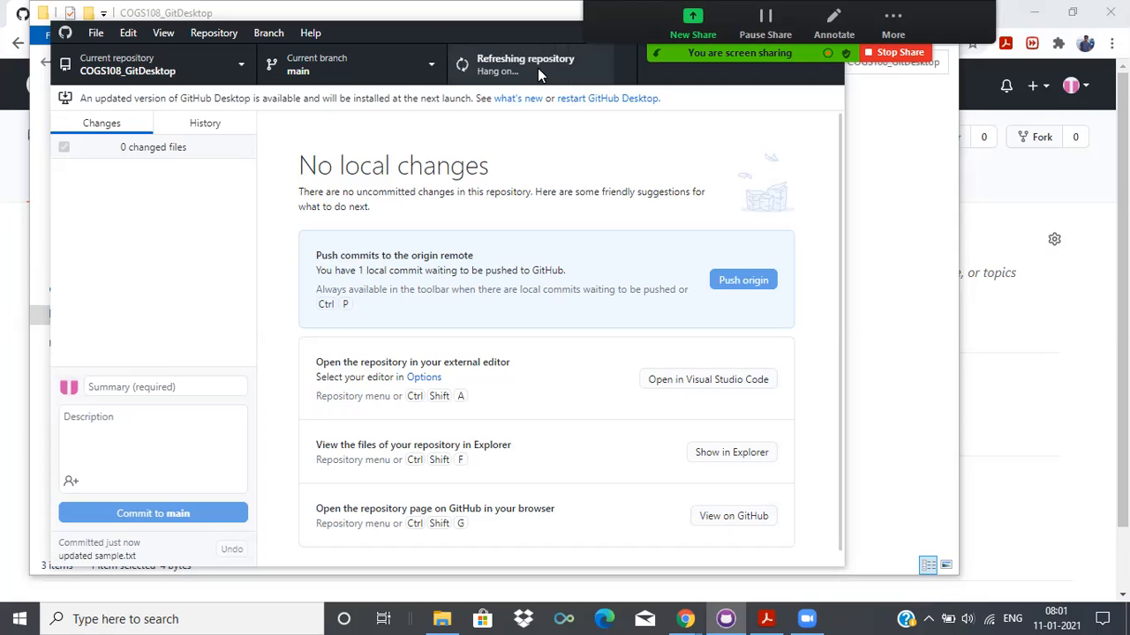
Reload the repository page in Chrome, check the update time and contents of sample.txt, and return to the repository page.
click(1061, 374)
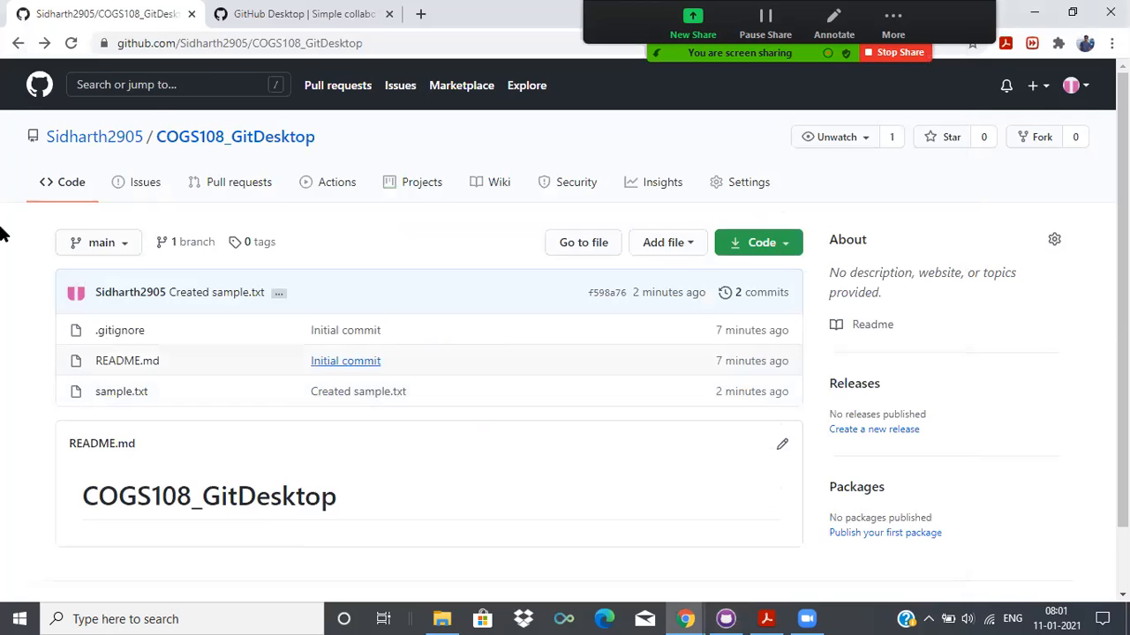
click(69, 47)
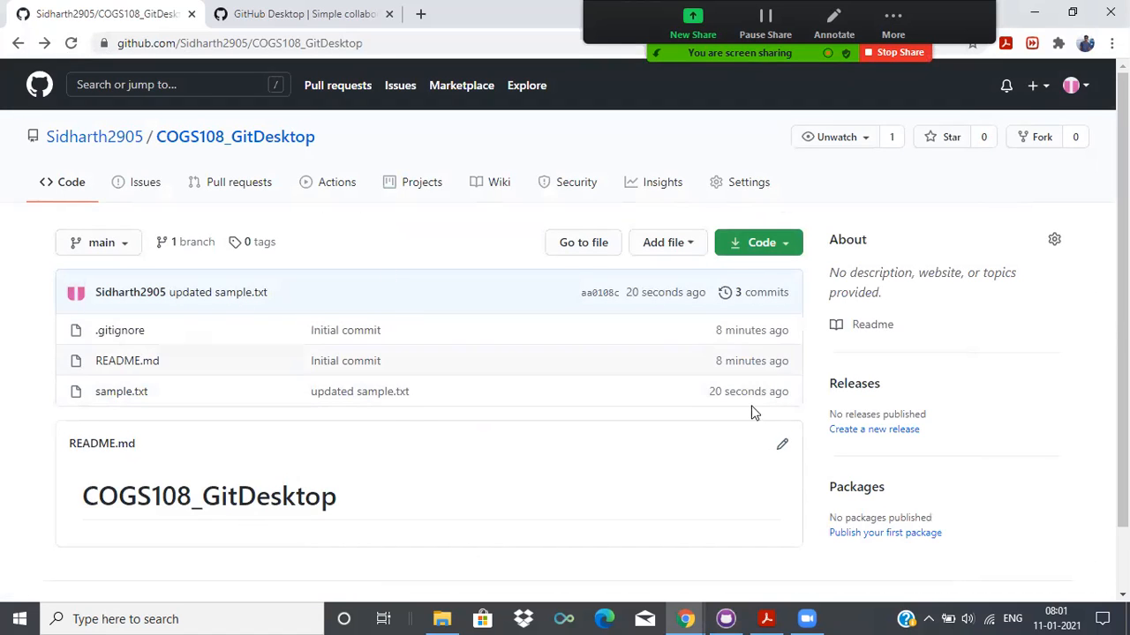
drag(706, 394, 789, 393)
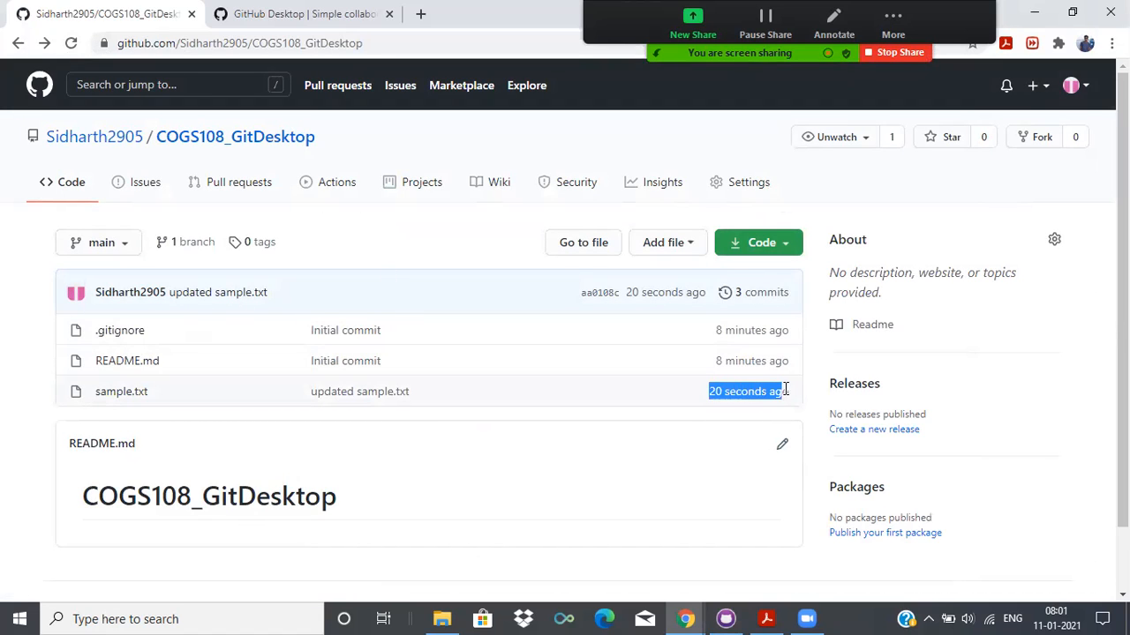
click(122, 394)
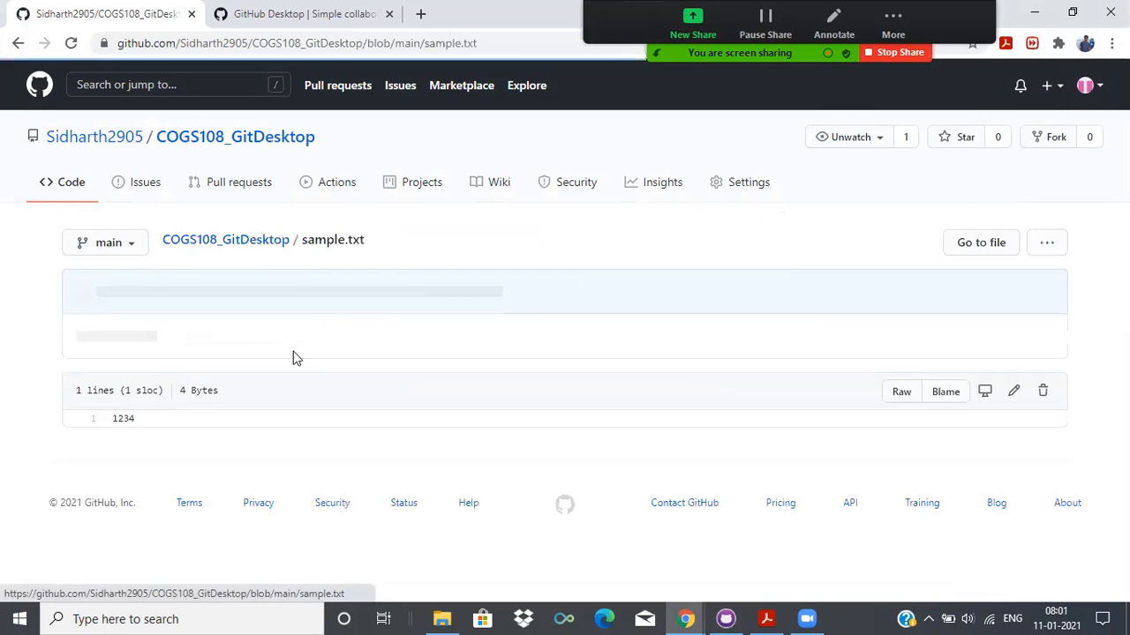
drag(150, 421, 110, 420)
click(150, 429)
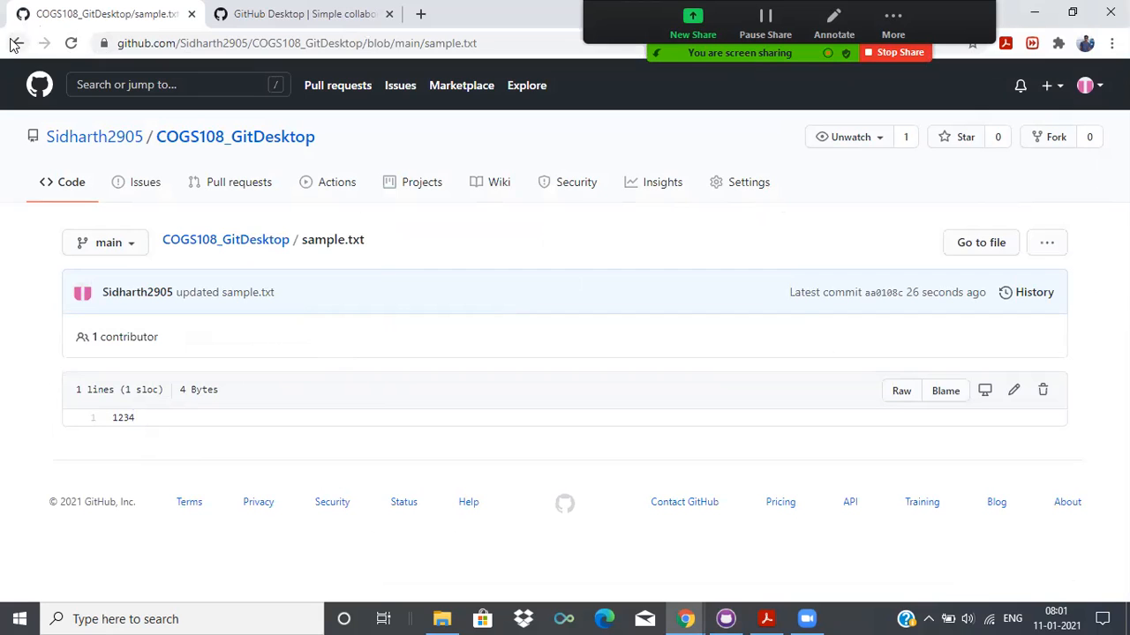
click(17, 42)
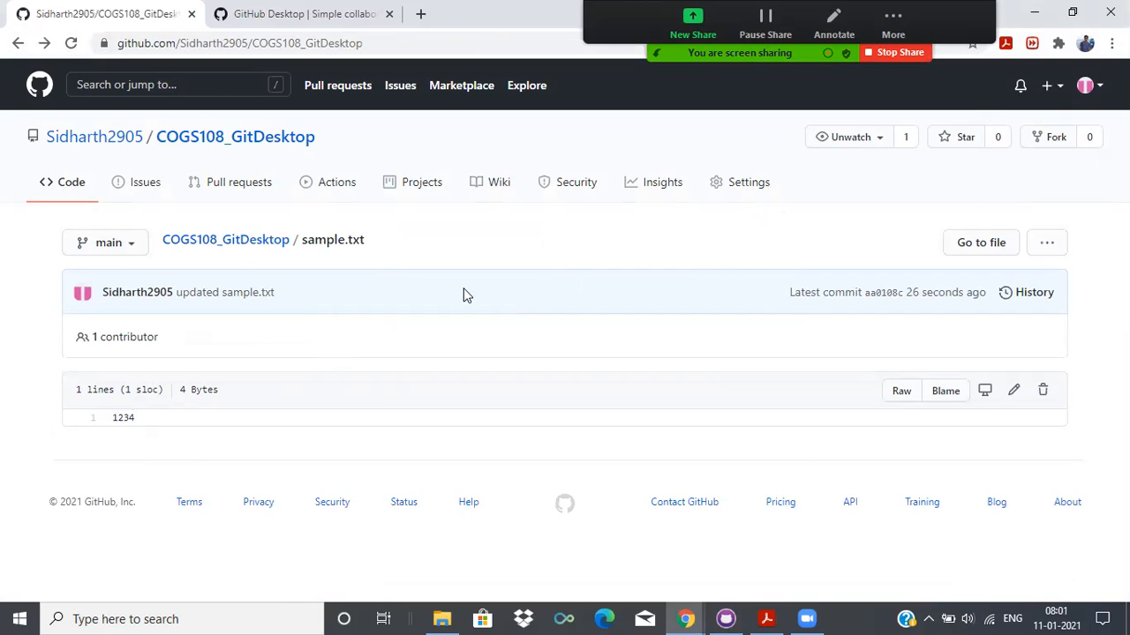
click(17, 42)
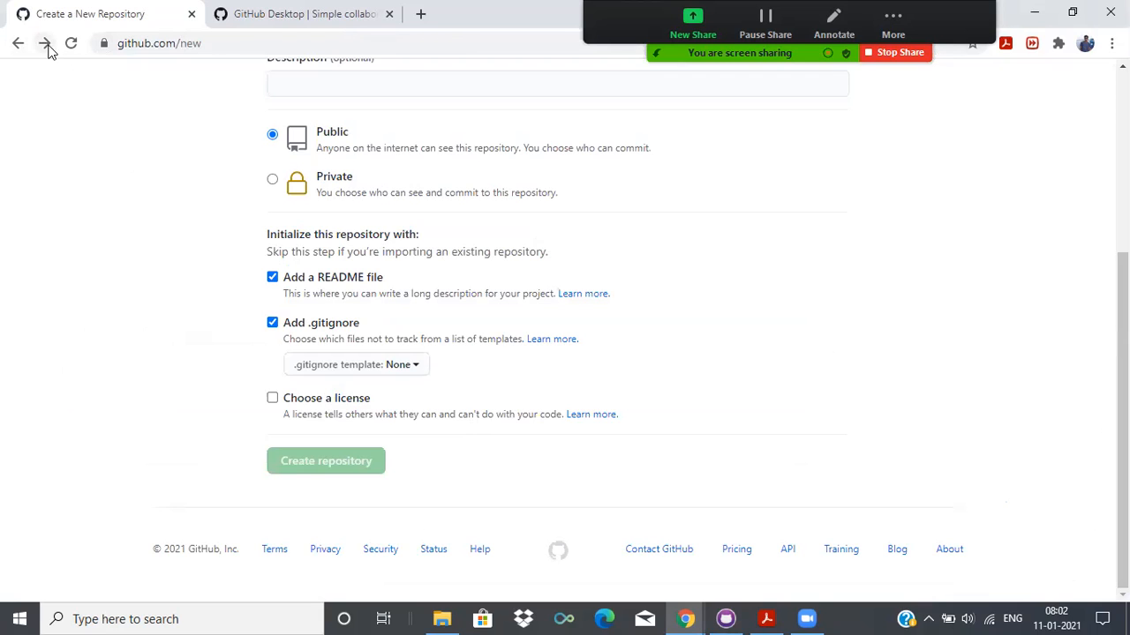
click(44, 43)
Delete the sample text file from the local COGS108_GitDesktop folder in File Explorer.
click(442, 619)
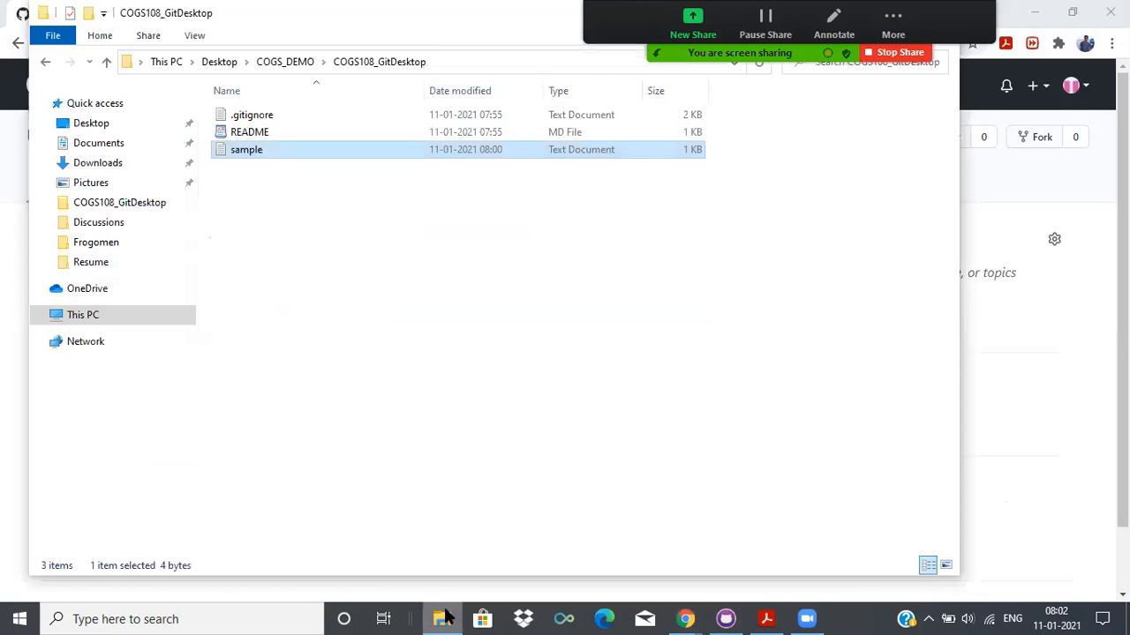
right_click(480, 154)
click(471, 150)
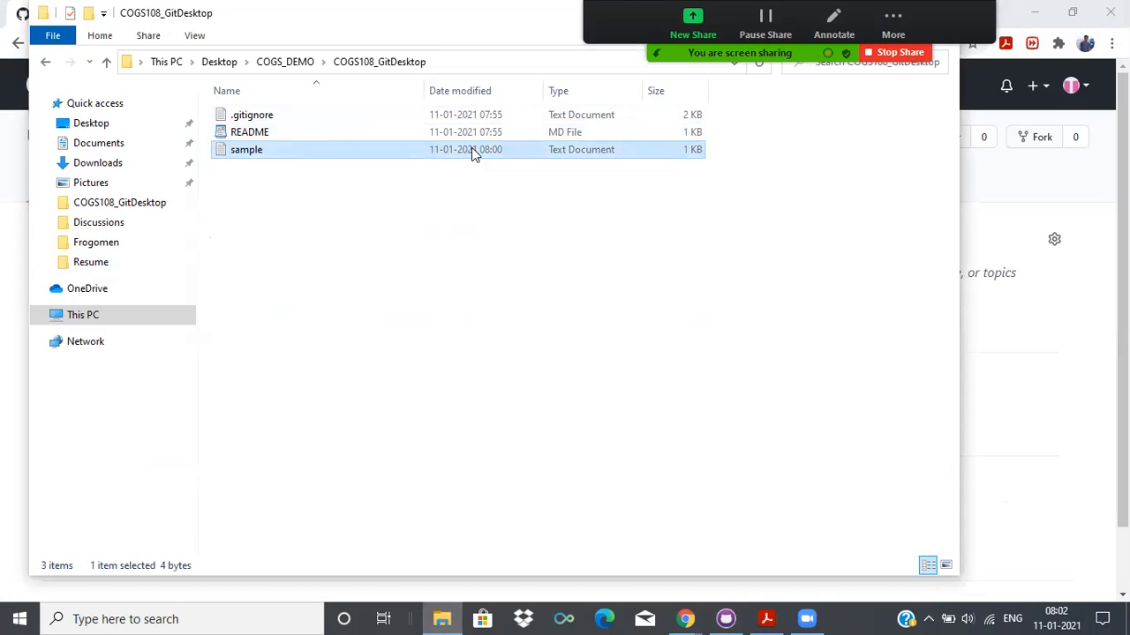
right_click(471, 150)
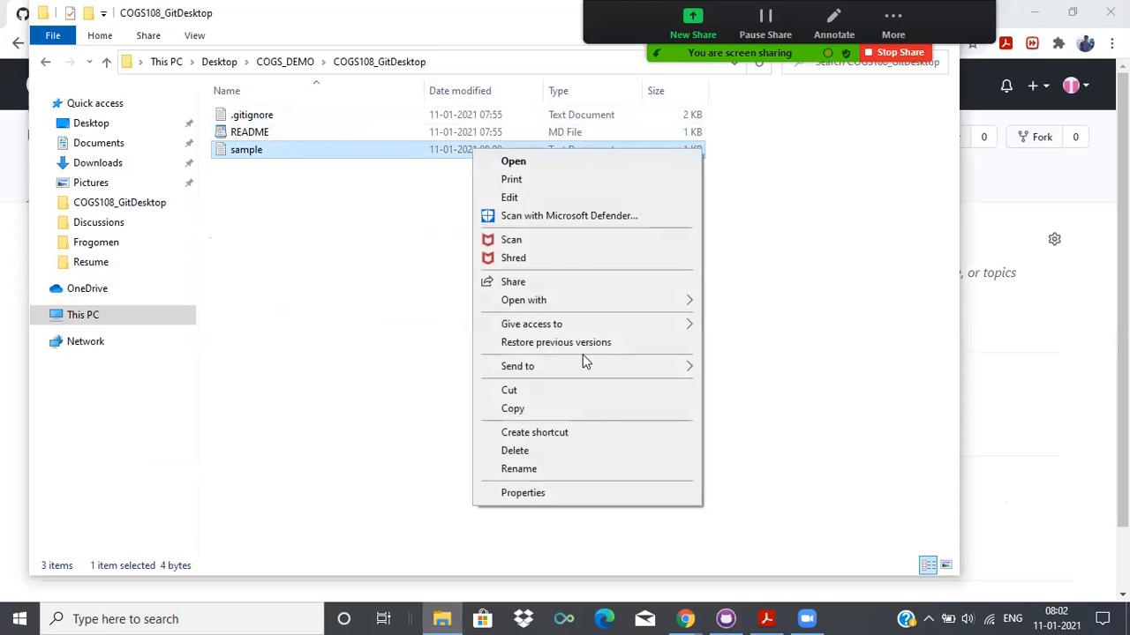
click(594, 450)
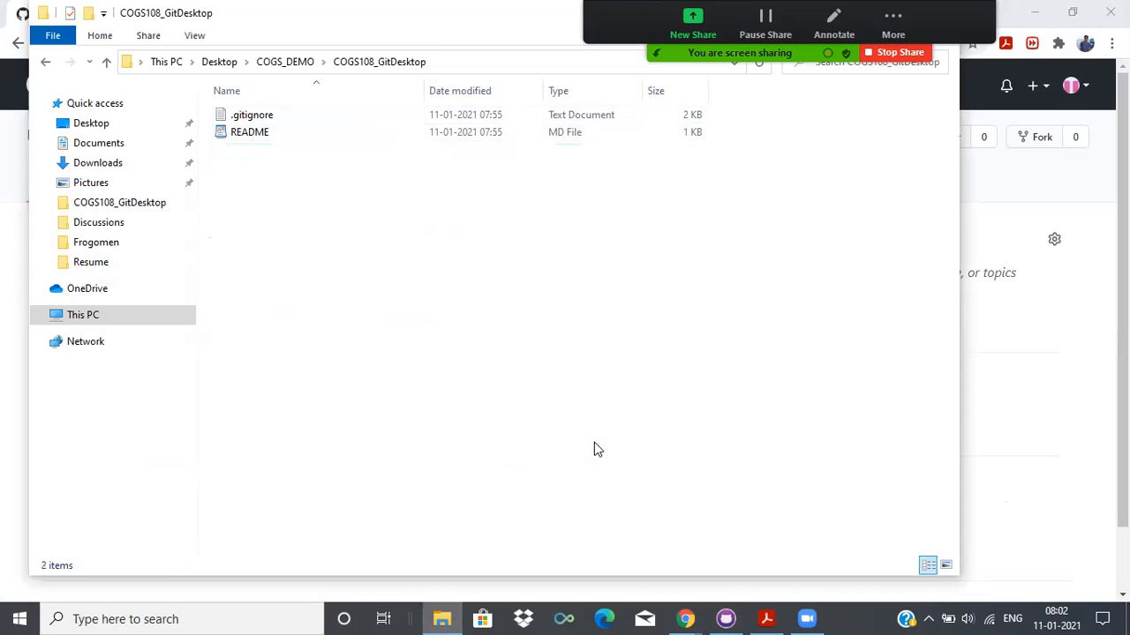
Switch to GitHub Desktop, commit the sample.txt deletion to main with the default summary, and push it to origin.
click(725, 619)
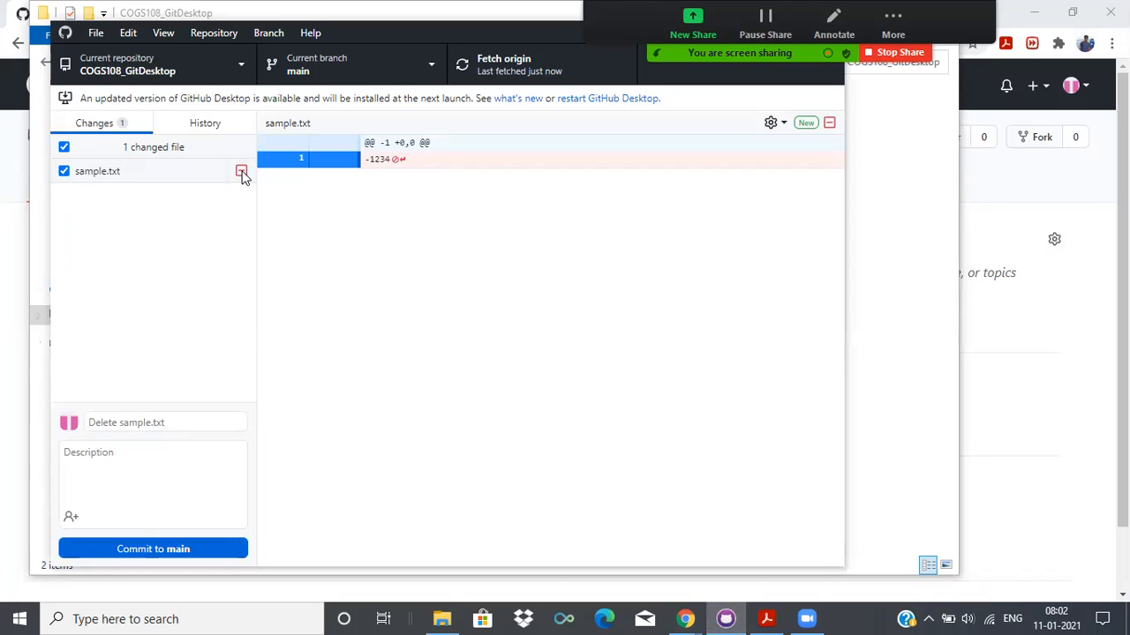
click(173, 555)
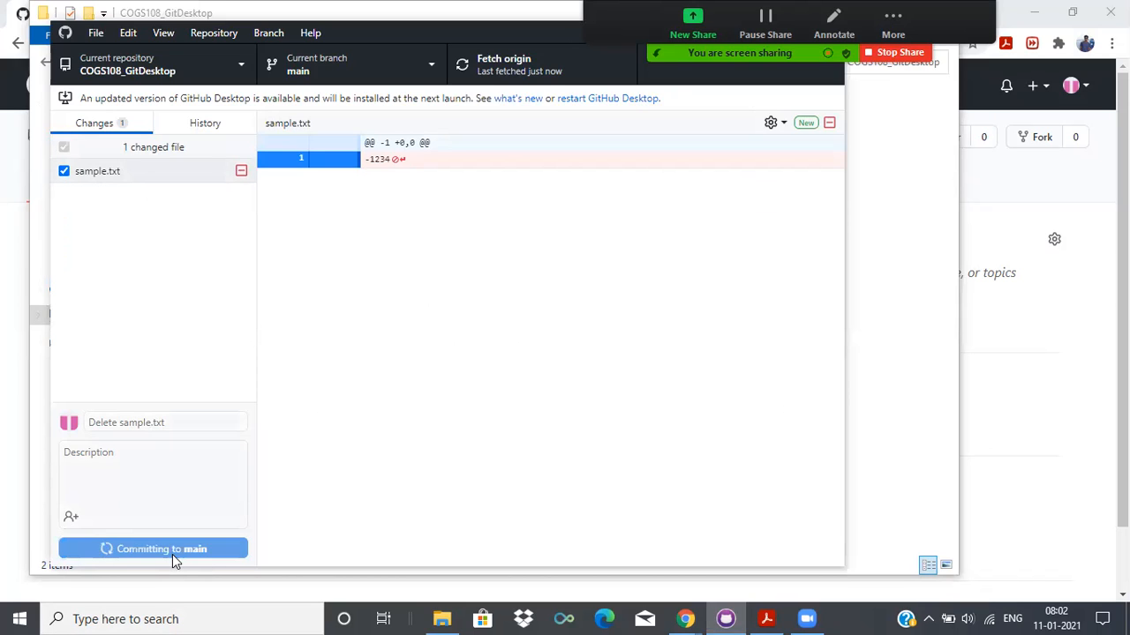
click(521, 78)
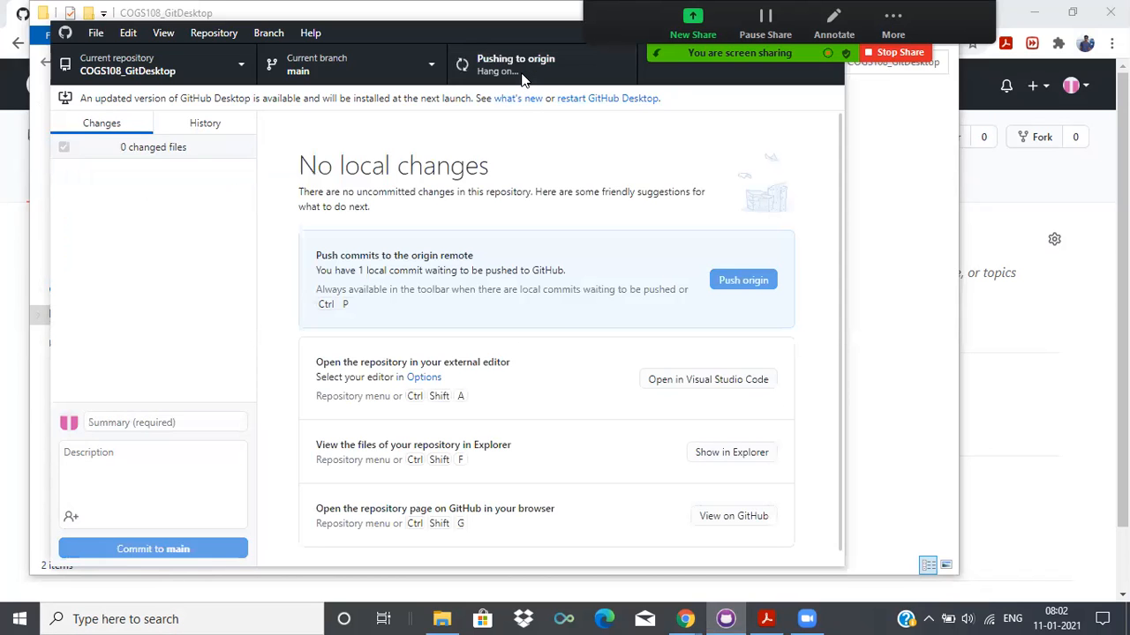
Reload the repository page in Chrome to check the file list for the deletion, and return to GitHub Desktop.
click(1040, 347)
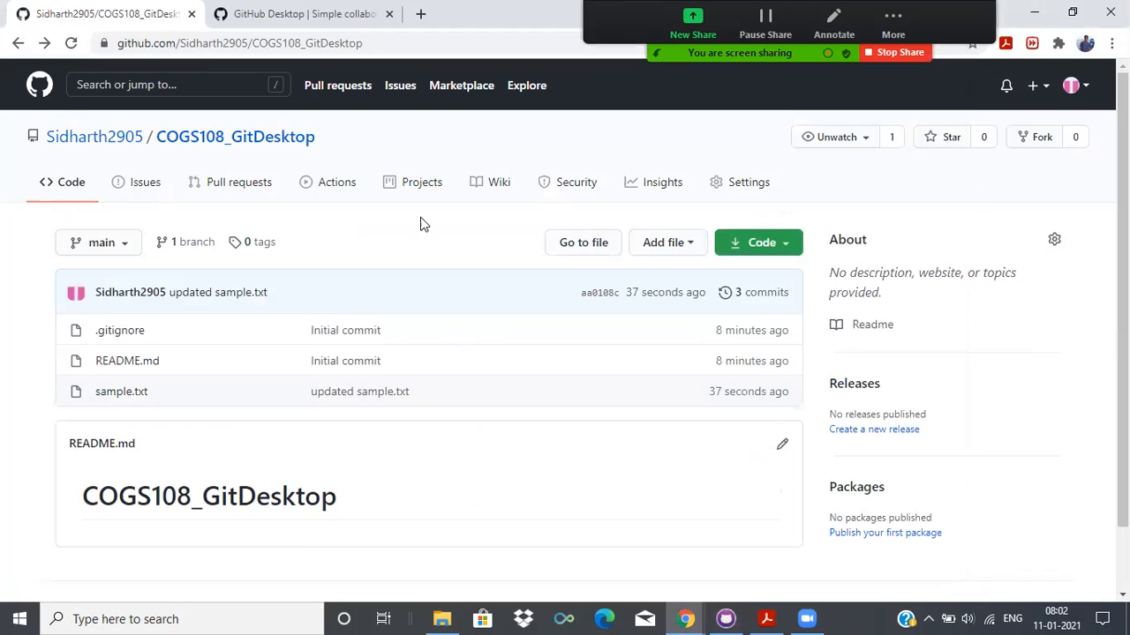
click(72, 45)
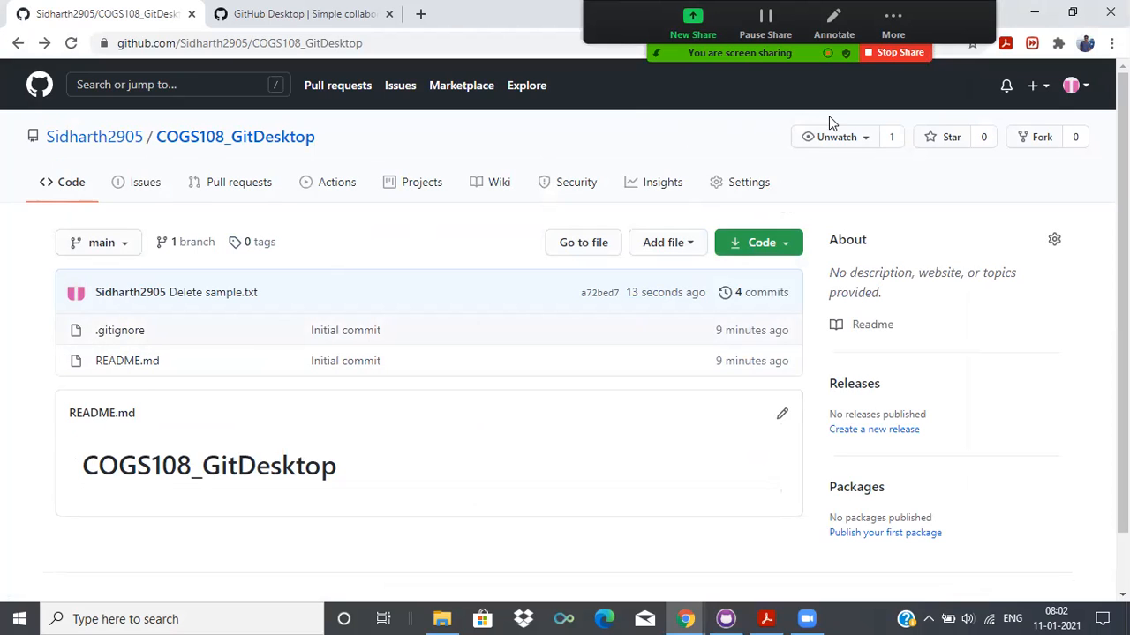
click(726, 619)
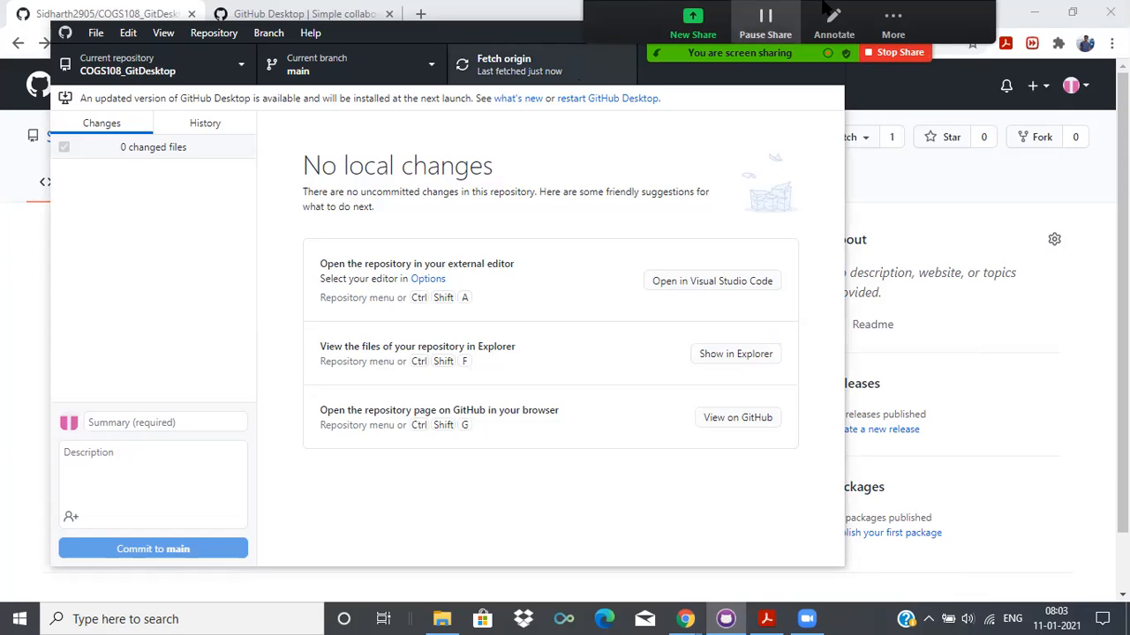
mouse_move(810, 616)
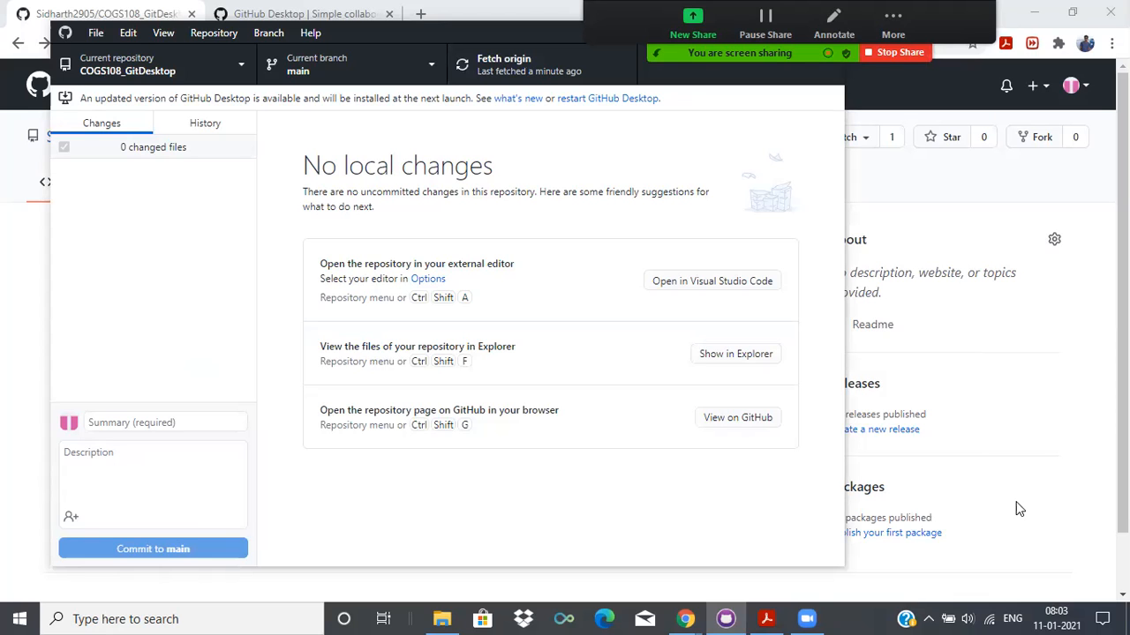
click(807, 619)
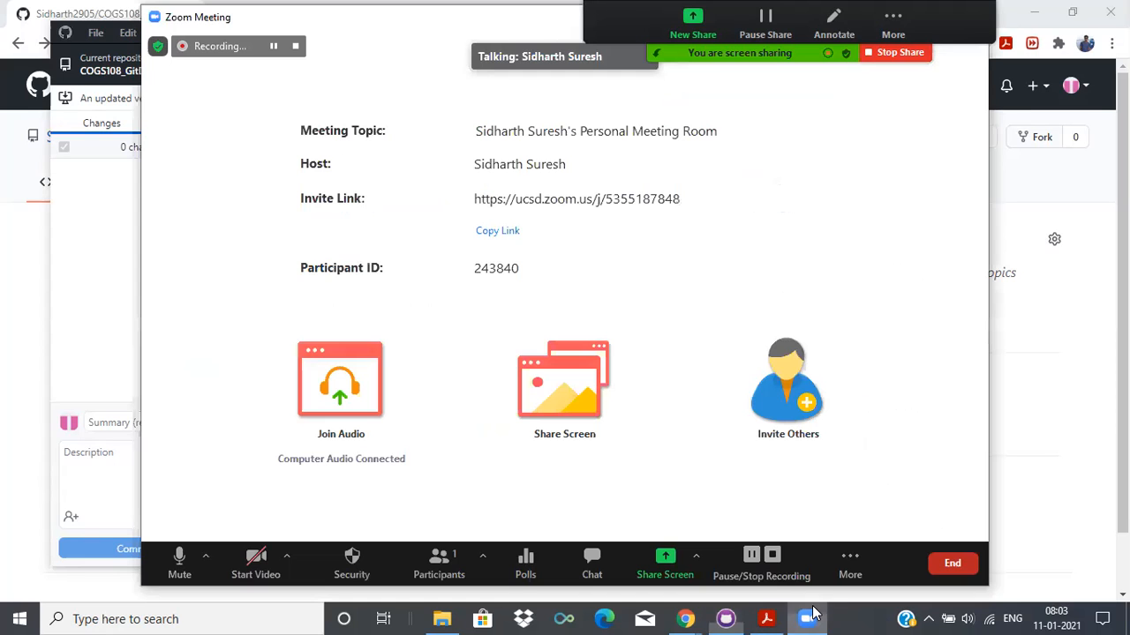